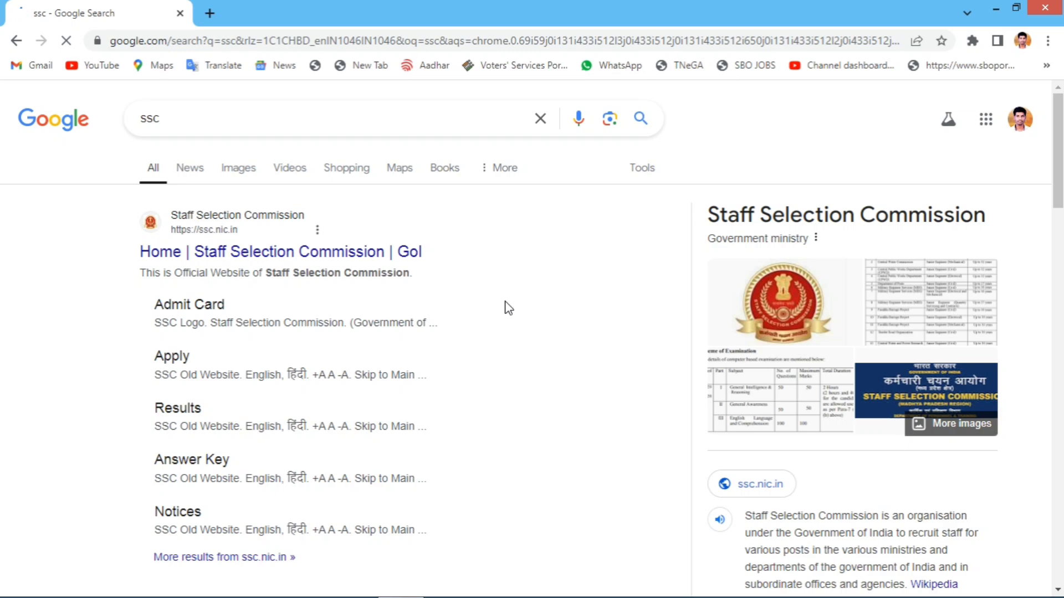
# - Scroll the Google results for 'ssc' down to the ssc.gov 'Home | Staff Selection Commission | GoI' link
pyautogui.scroll(-4, 435, 370)
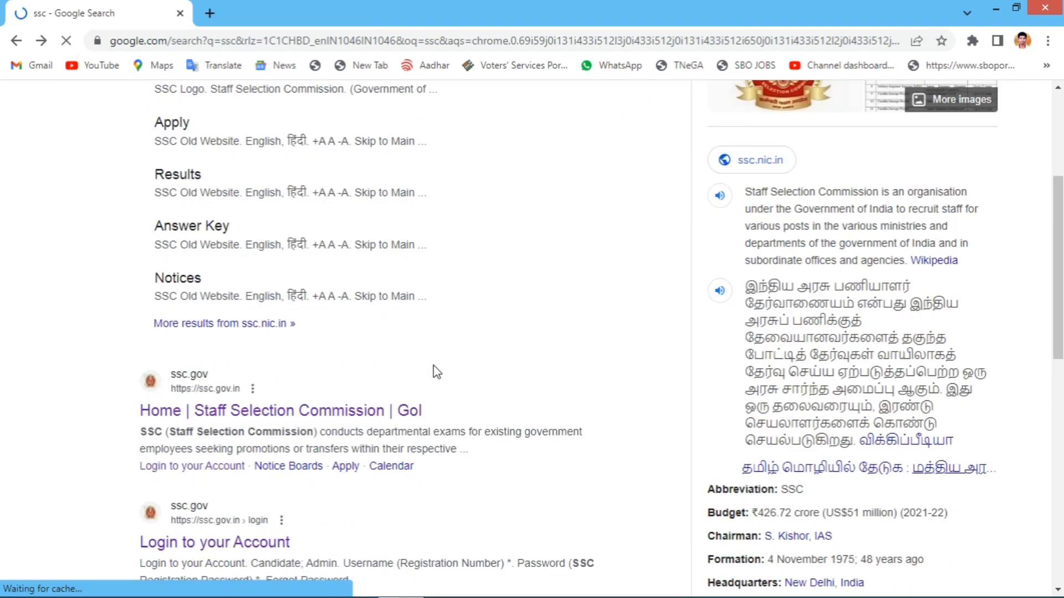
# - Open the official Staff Selection Commission home page at ssc.gov.in
pyautogui.click(378, 412)
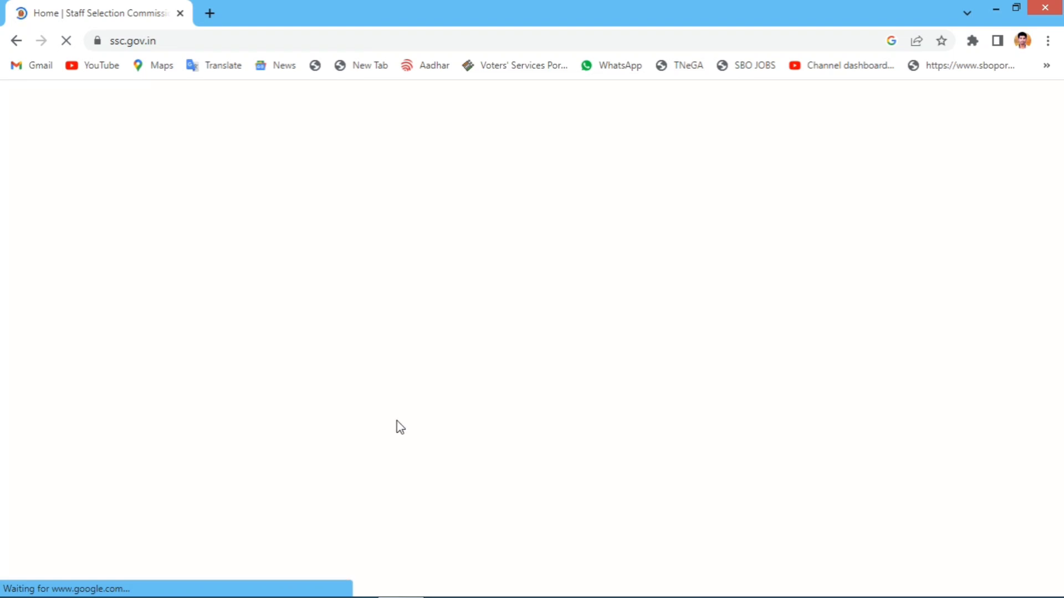
pyautogui.scroll(-1, 852, 308)
pyautogui.scroll(1, 852, 308)
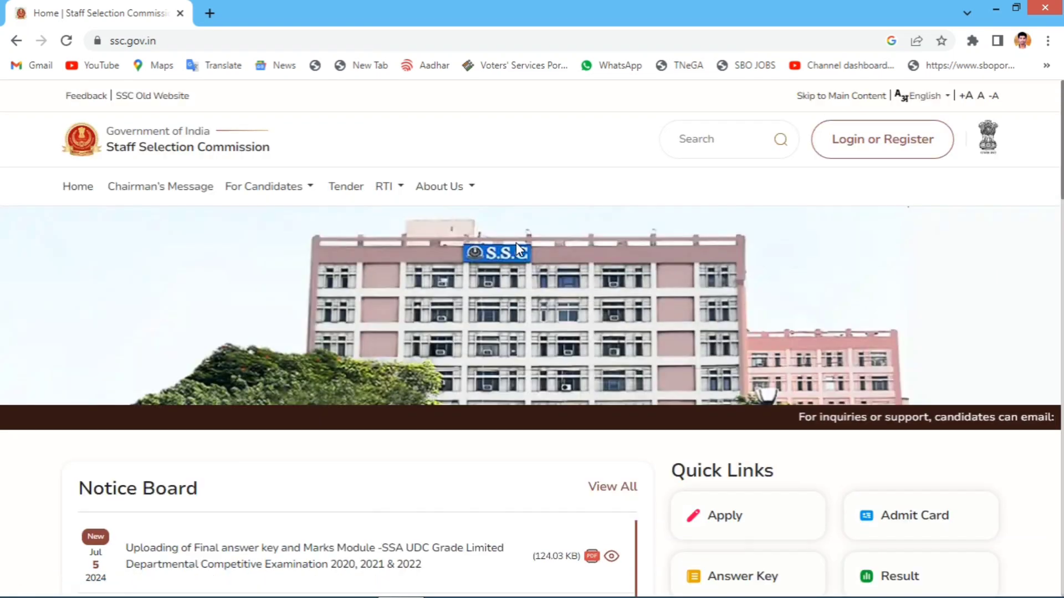
pyautogui.scroll(-1, 769, 330)
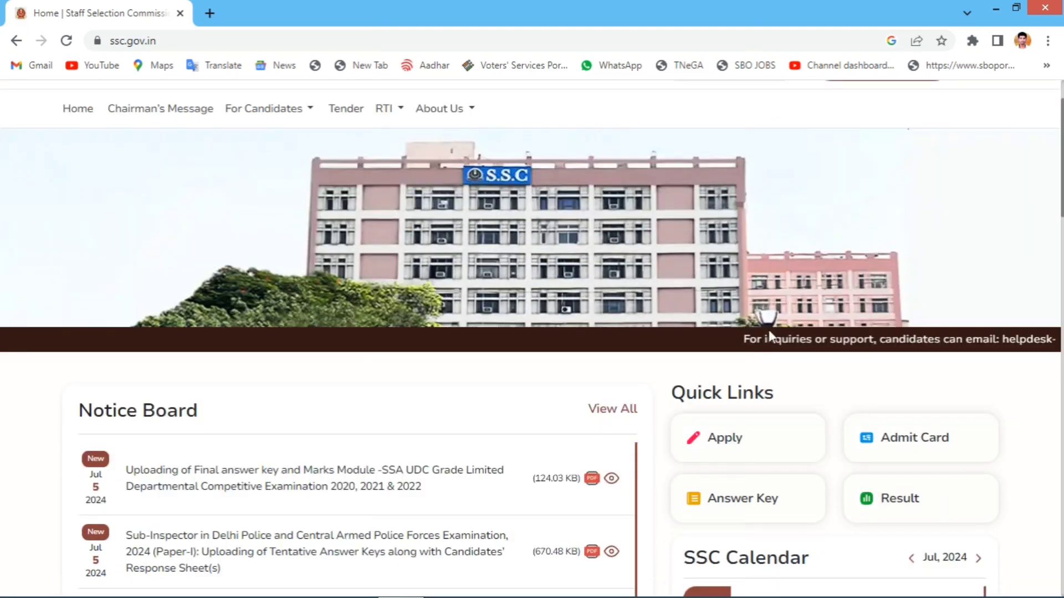
# - Apply for the Multi Tasking (Non-Technical) Staff Examination, 2024 and choose to register as a new candidate
pyautogui.click(727, 441)
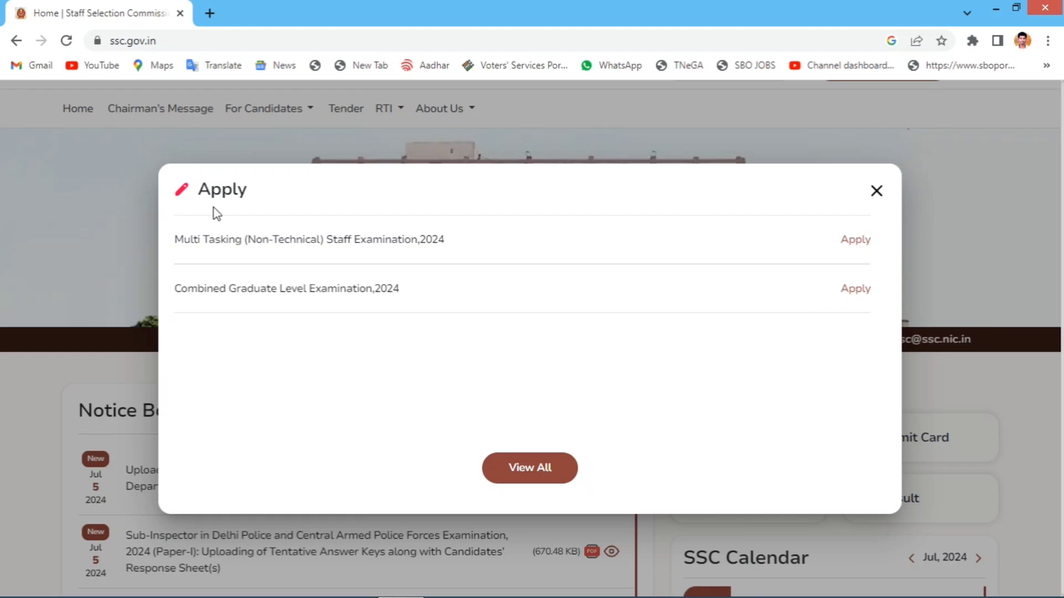
pyautogui.click(864, 239)
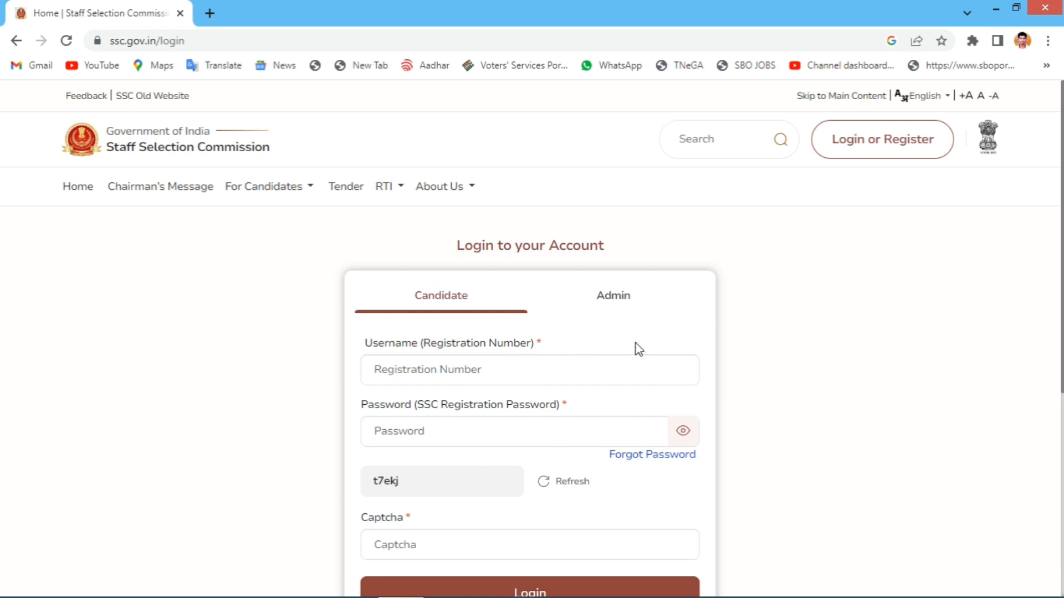
pyautogui.scroll(-3, 636, 359)
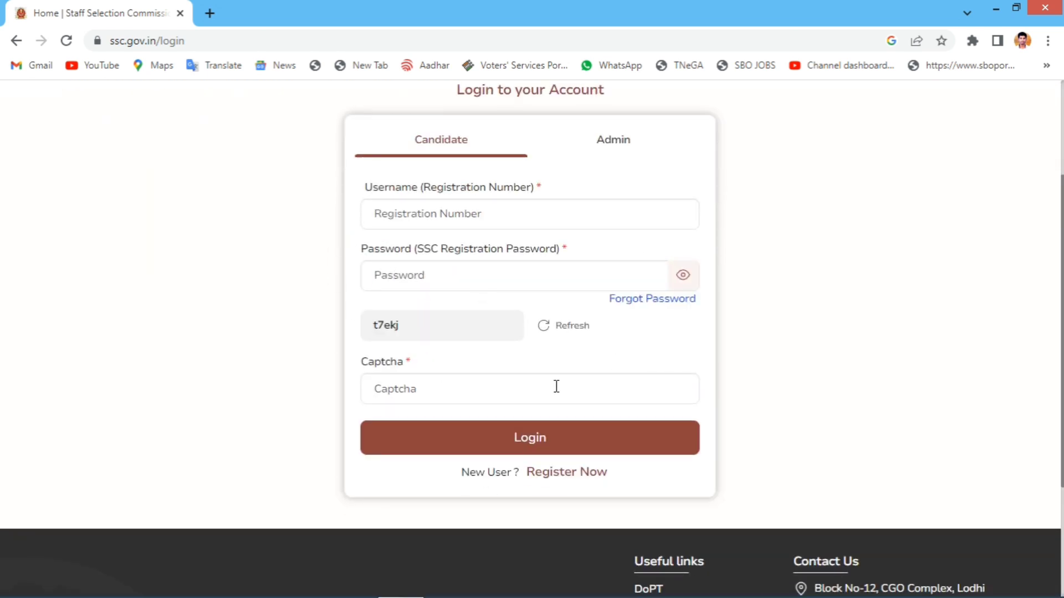
pyautogui.click(576, 483)
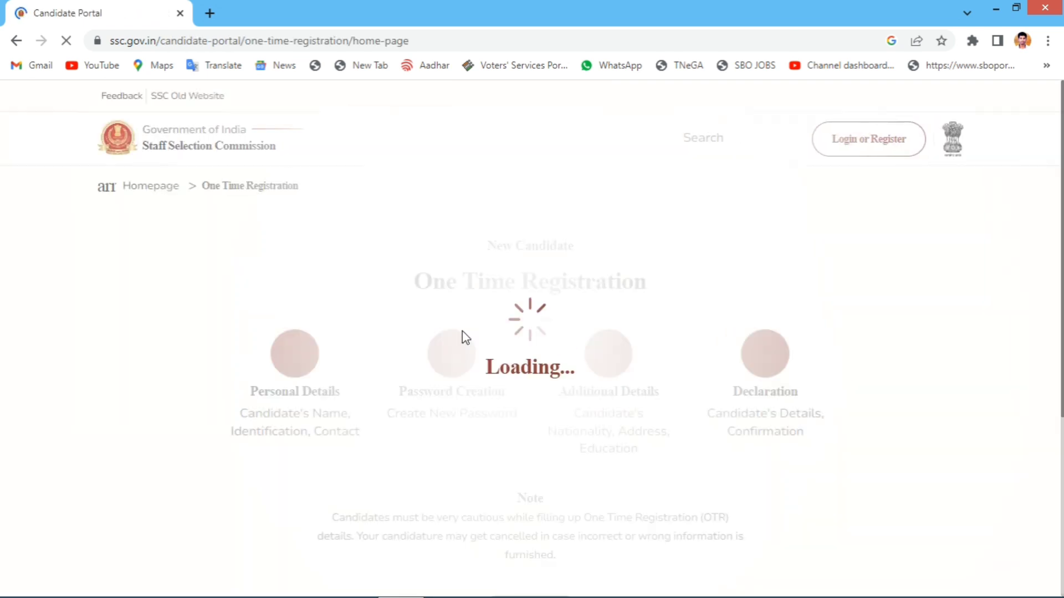
# - Continue from the registration page to the empty Personal Details form
pyautogui.scroll(-3, 672, 327)
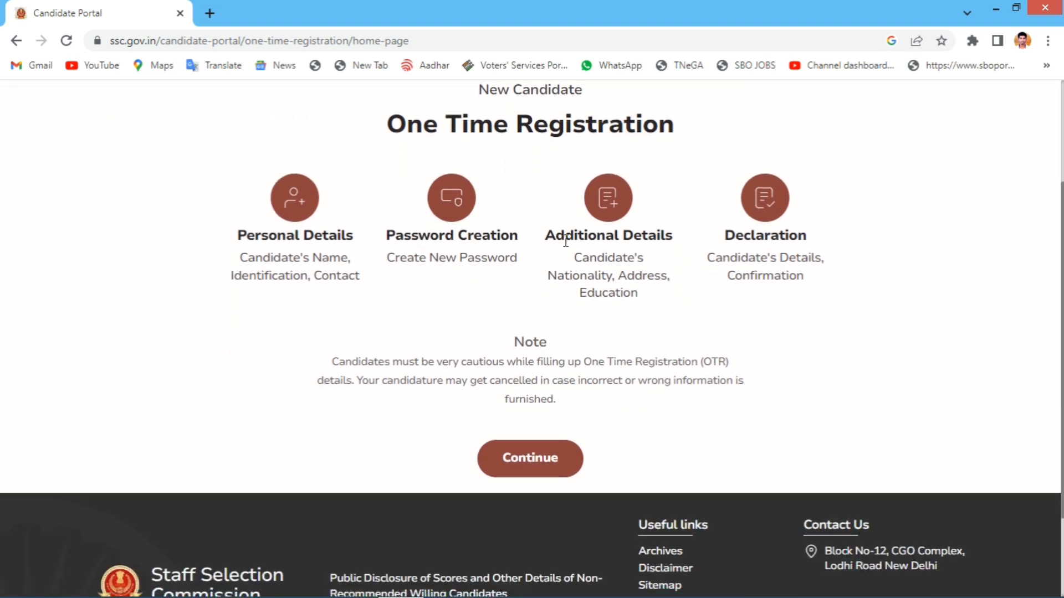
pyautogui.click(541, 468)
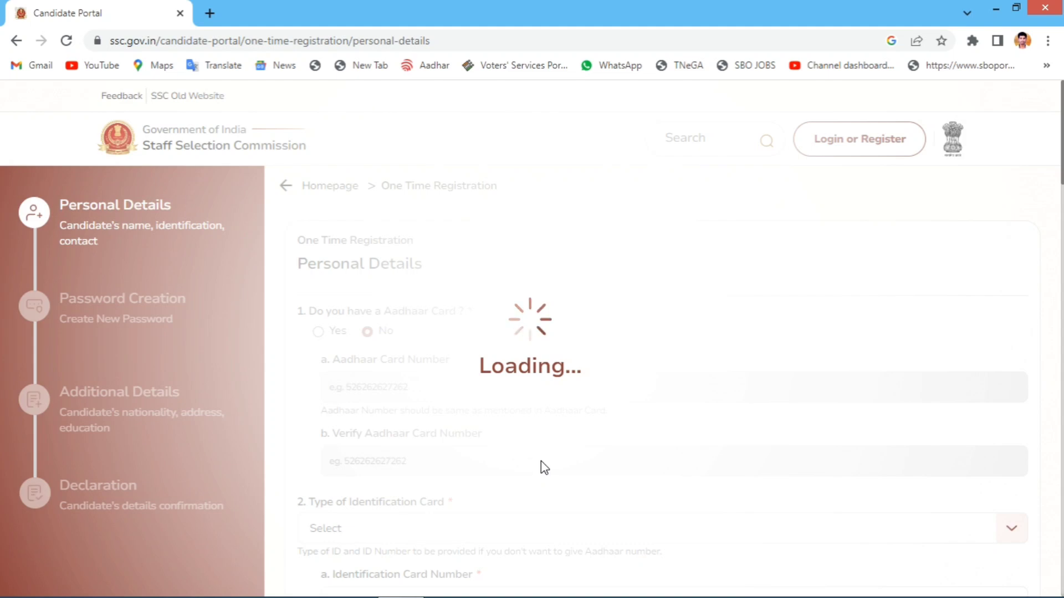
pyautogui.scroll(-1, 600, 419)
pyautogui.scroll(-1, 604, 426)
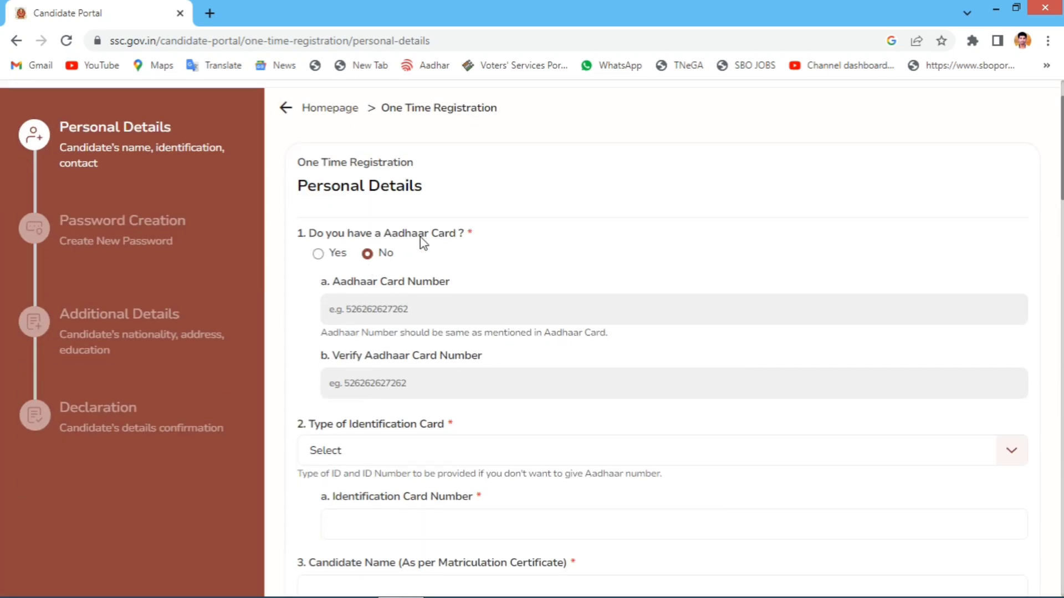
# - Answer Yes to having an Aadhaar card and enter the Aadhaar number in both fields
pyautogui.click(318, 251)
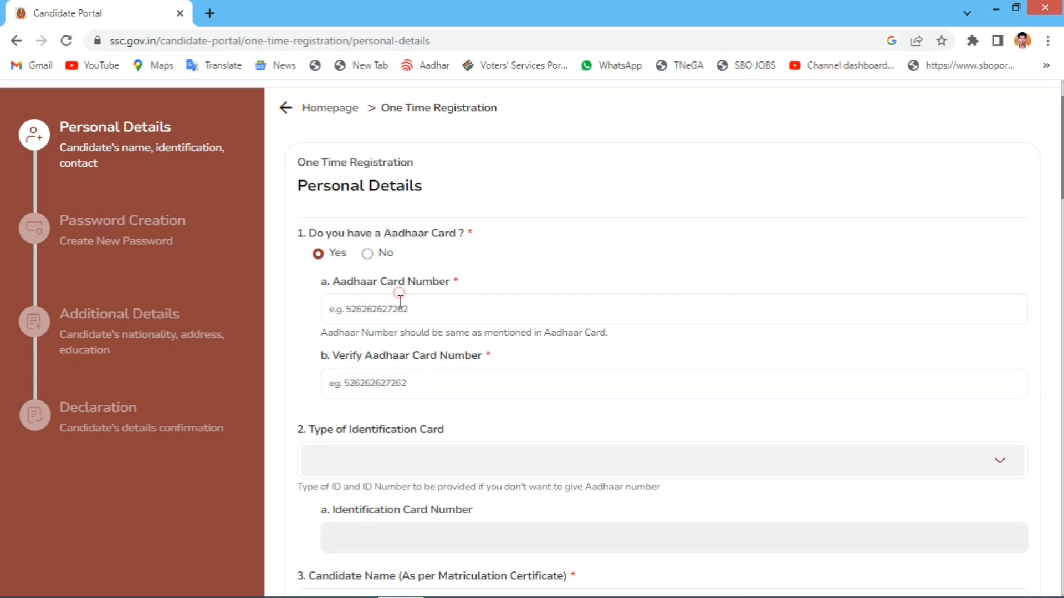
pyautogui.click(400, 303)
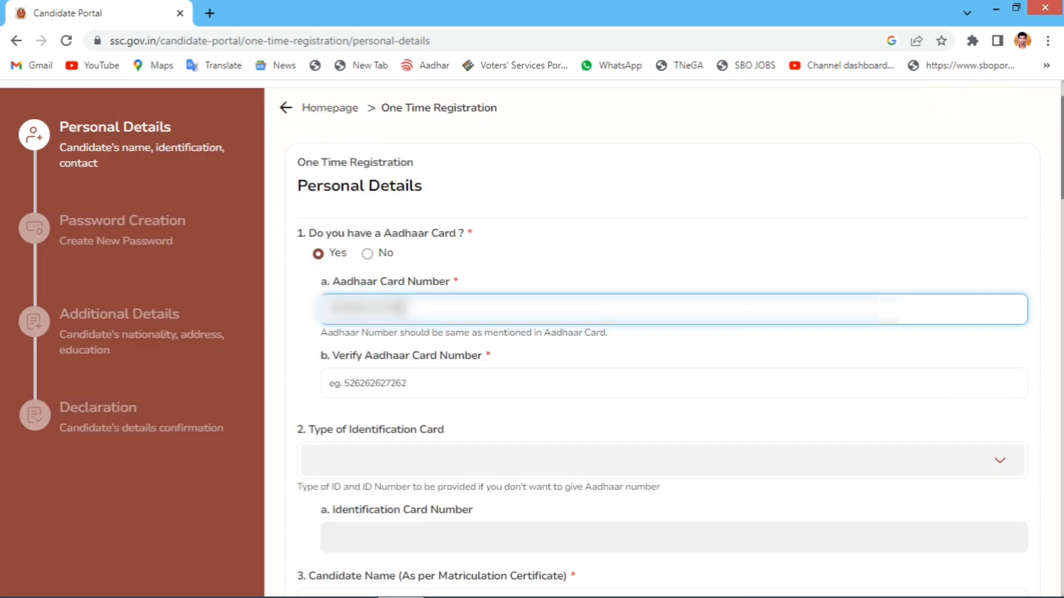
pyautogui.click(418, 383)
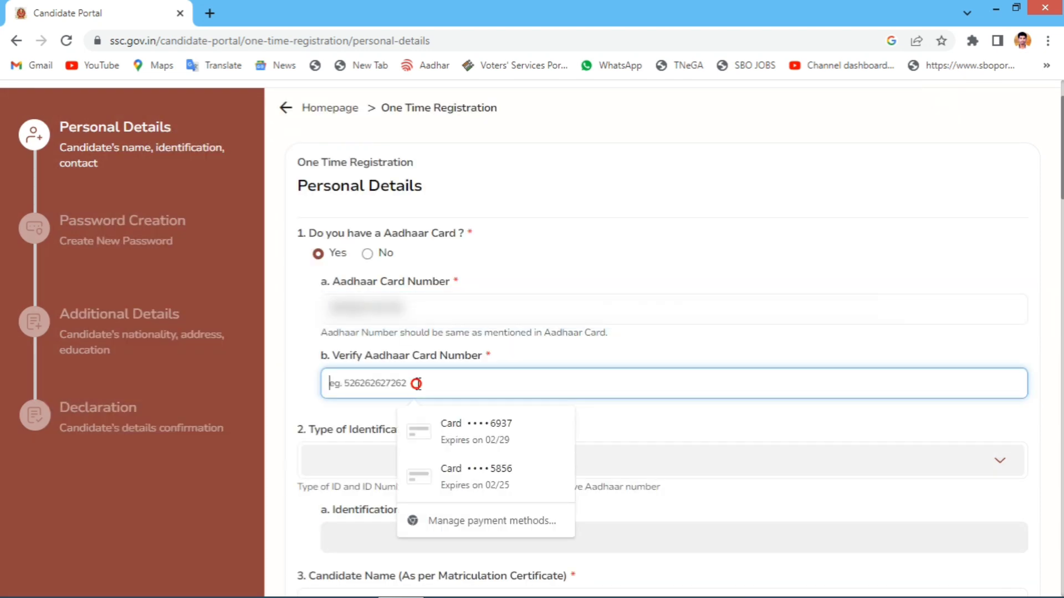
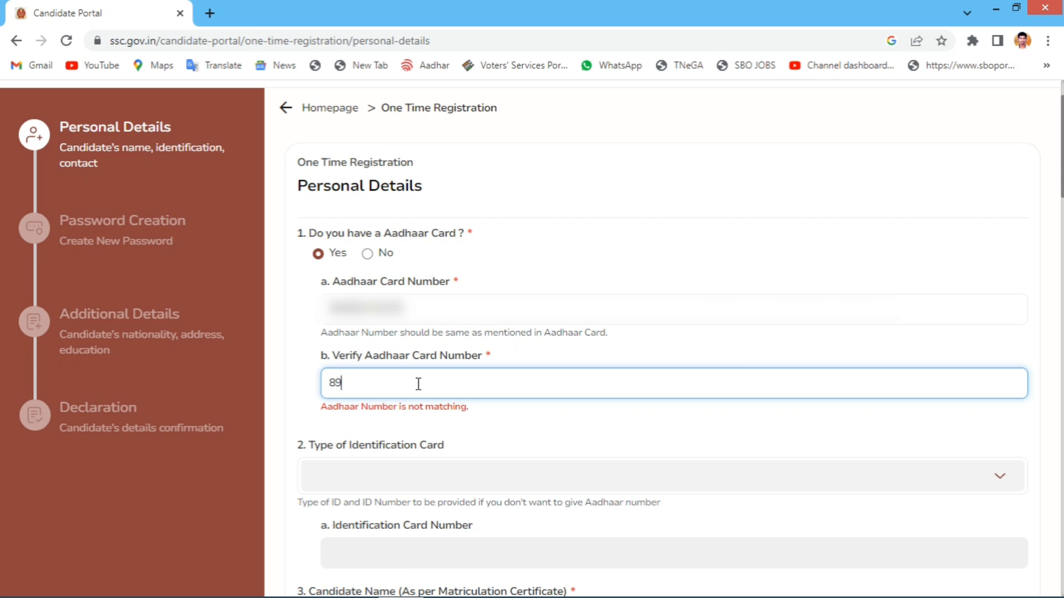
# - Paste the candidate's name and begin typing it in the verification field
pyautogui.scroll(-2, 477, 359)
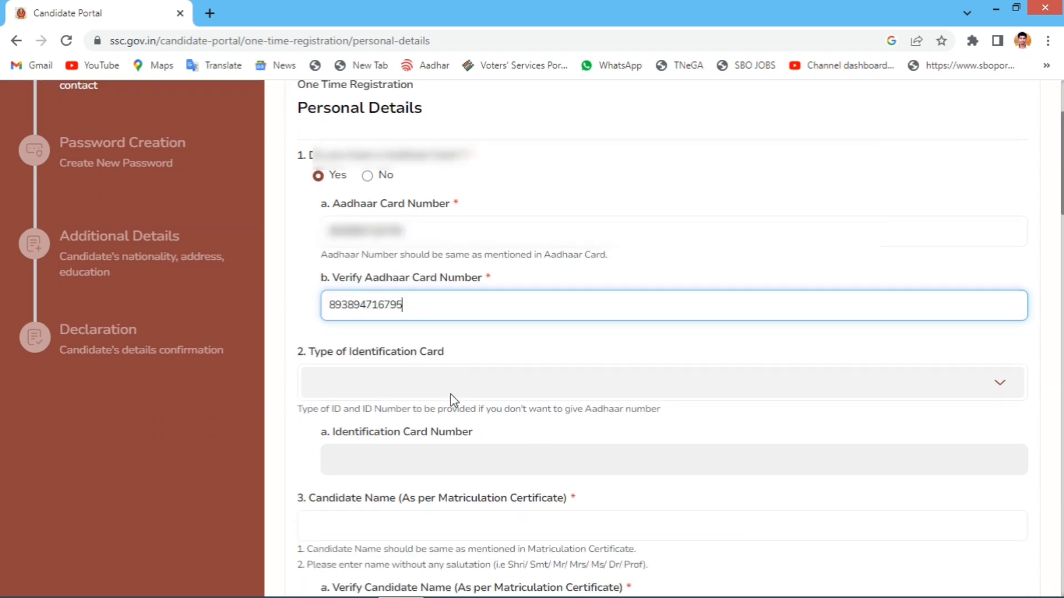
pyautogui.scroll(-3, 468, 396)
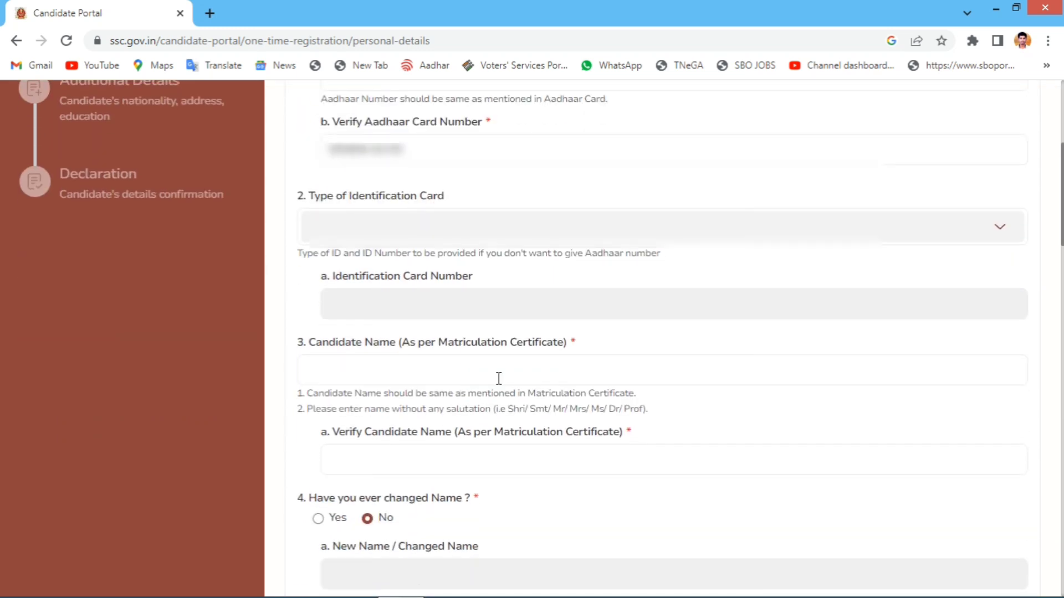
pyautogui.click(542, 378)
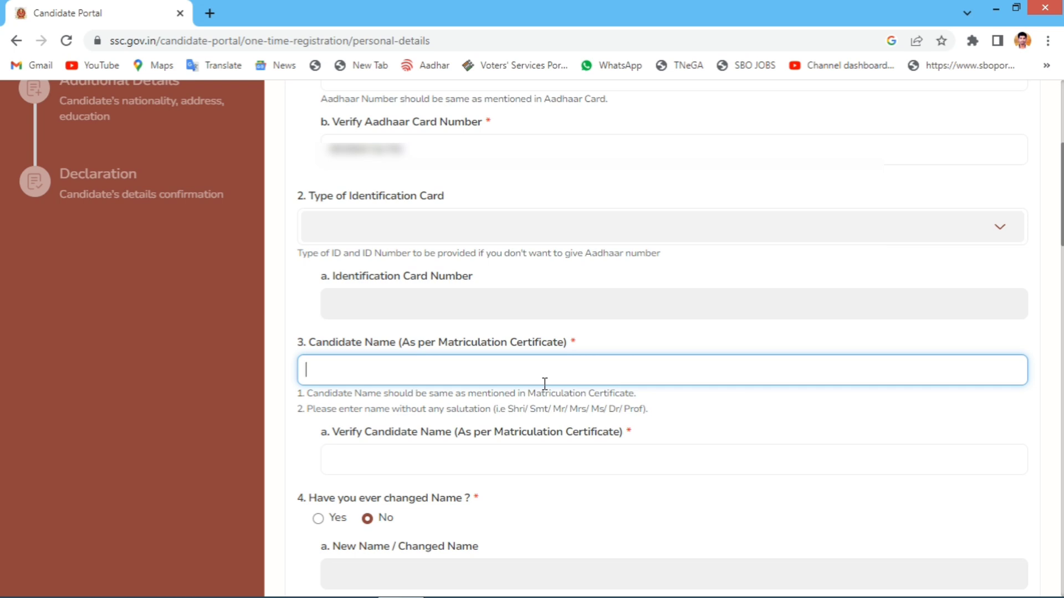
pyautogui.hotkey('ctrl', 'v')
pyautogui.click(553, 458)
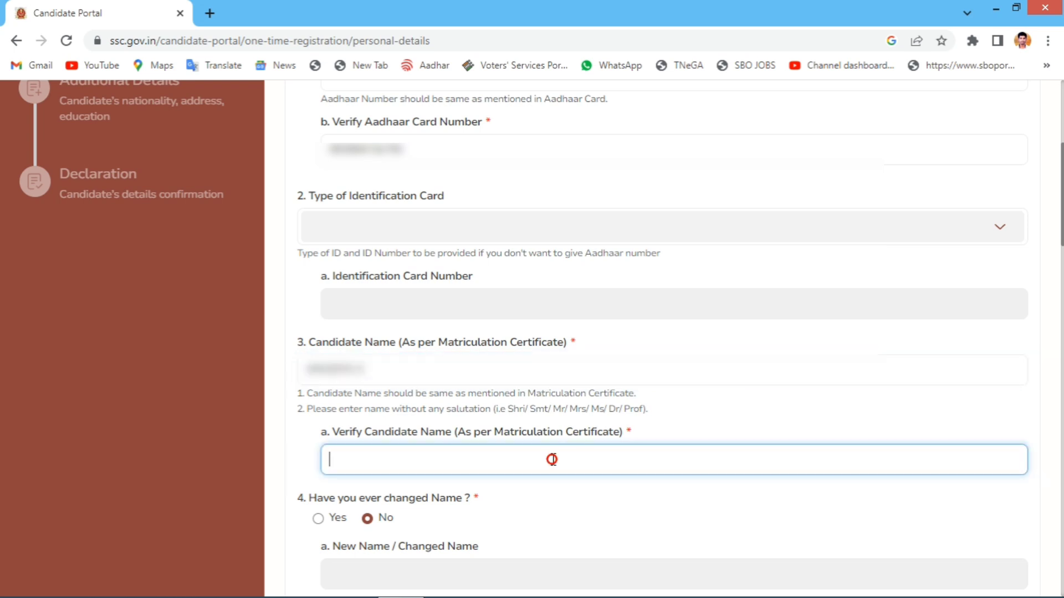
pyautogui.write('A')
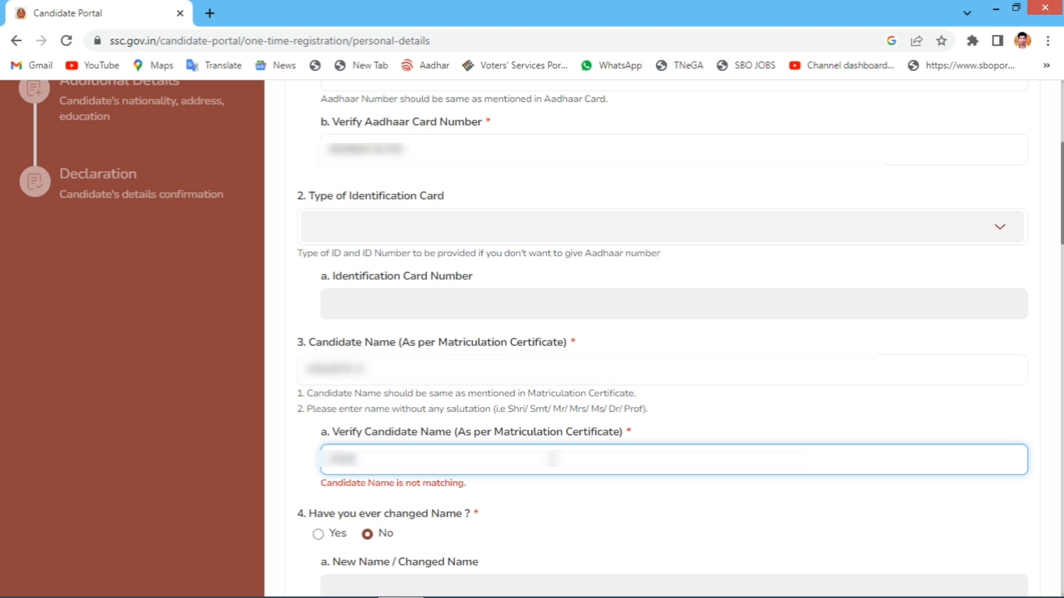
# - Set Gender and Verify Gender to Female
pyautogui.scroll(-1, 490, 415)
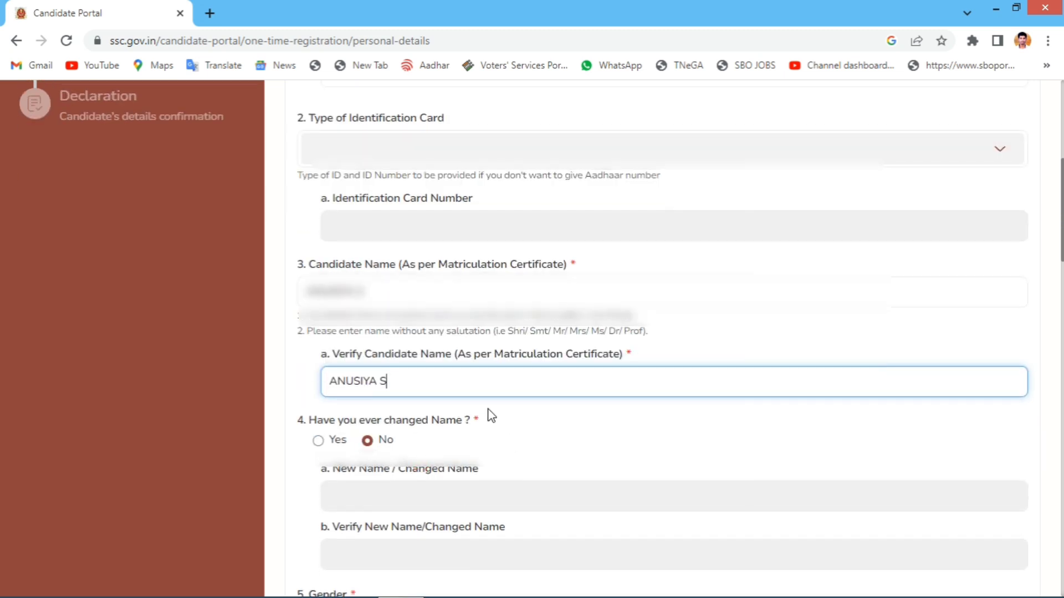
pyautogui.scroll(-3, 514, 477)
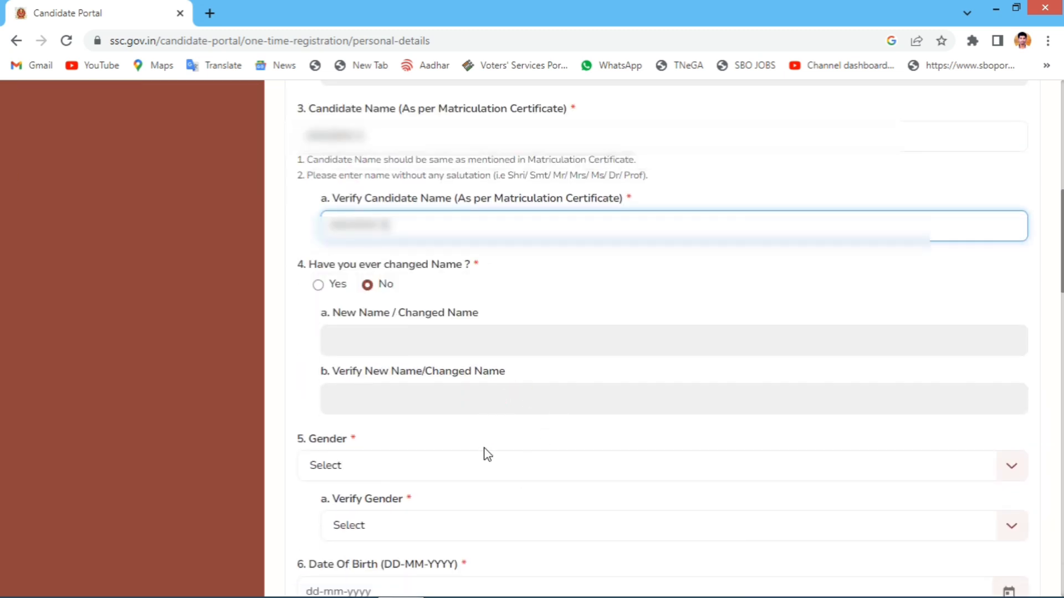
pyautogui.click(508, 469)
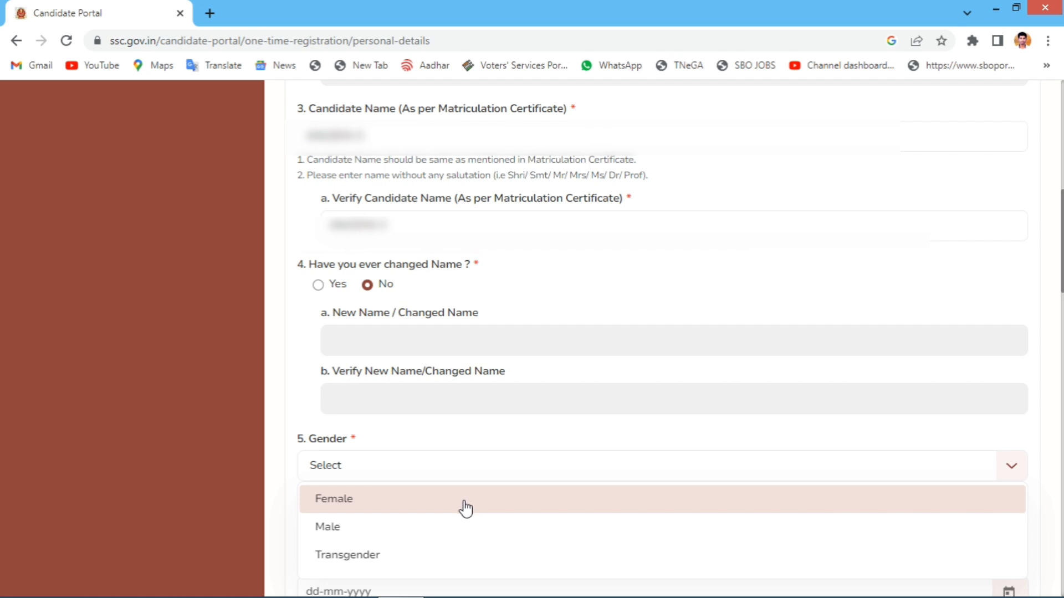
pyautogui.click(463, 501)
pyautogui.scroll(-3, 487, 449)
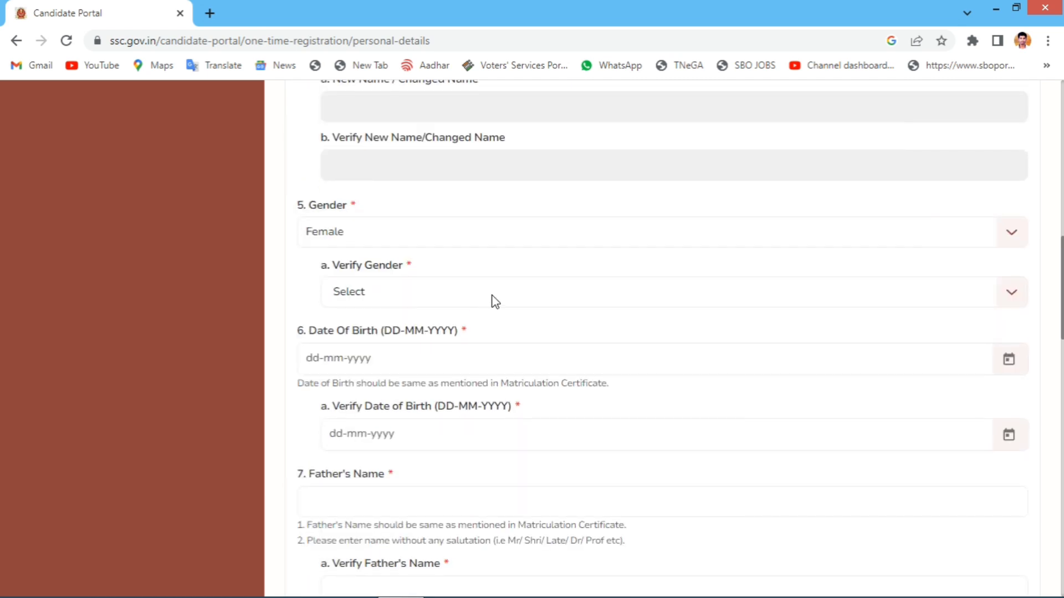
pyautogui.click(491, 294)
pyautogui.click(405, 331)
# - Pick the same birth date from the calendar in Date Of Birth and Verify Date of Birth
pyautogui.scroll(-1, 405, 332)
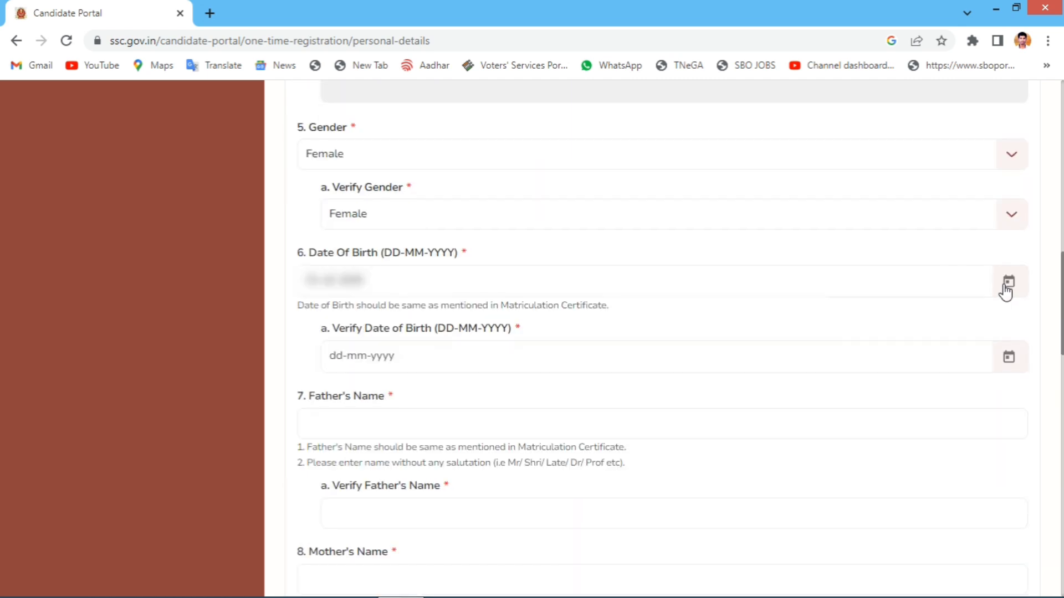
pyautogui.click(1009, 282)
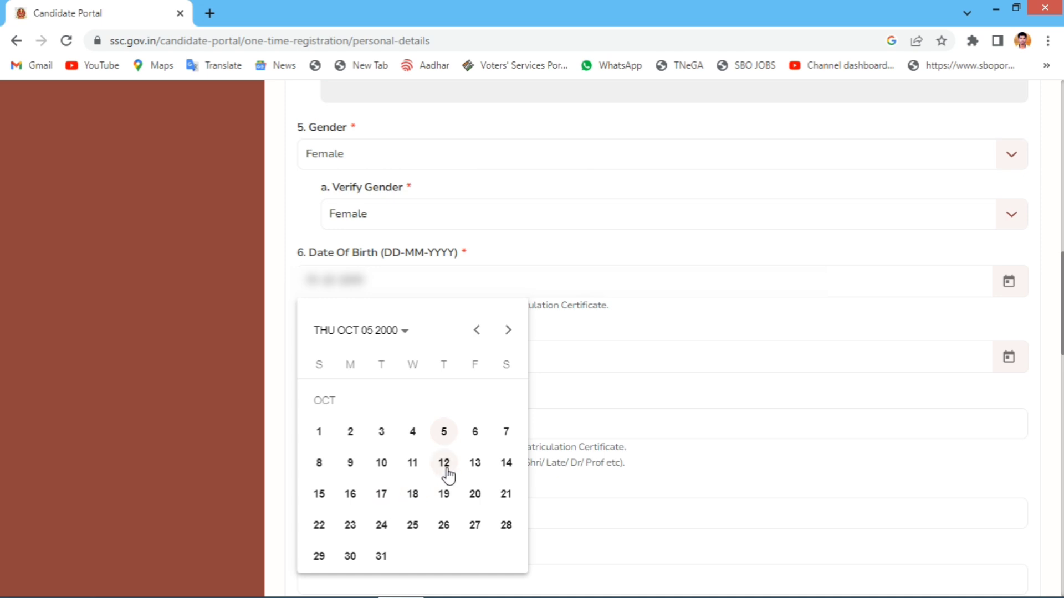
pyautogui.click(476, 435)
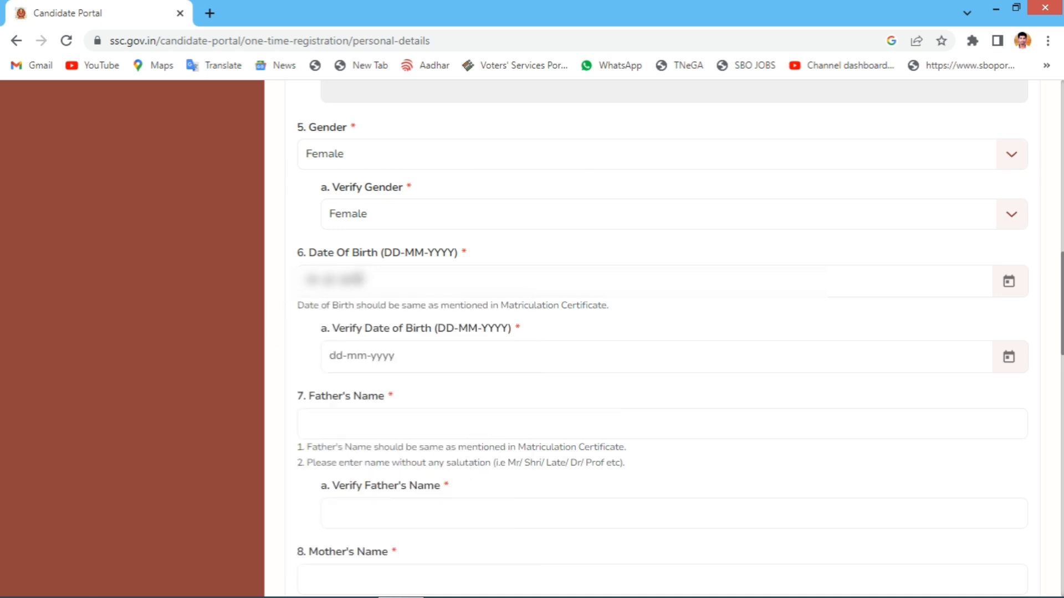
pyautogui.click(388, 356)
pyautogui.click(504, 228)
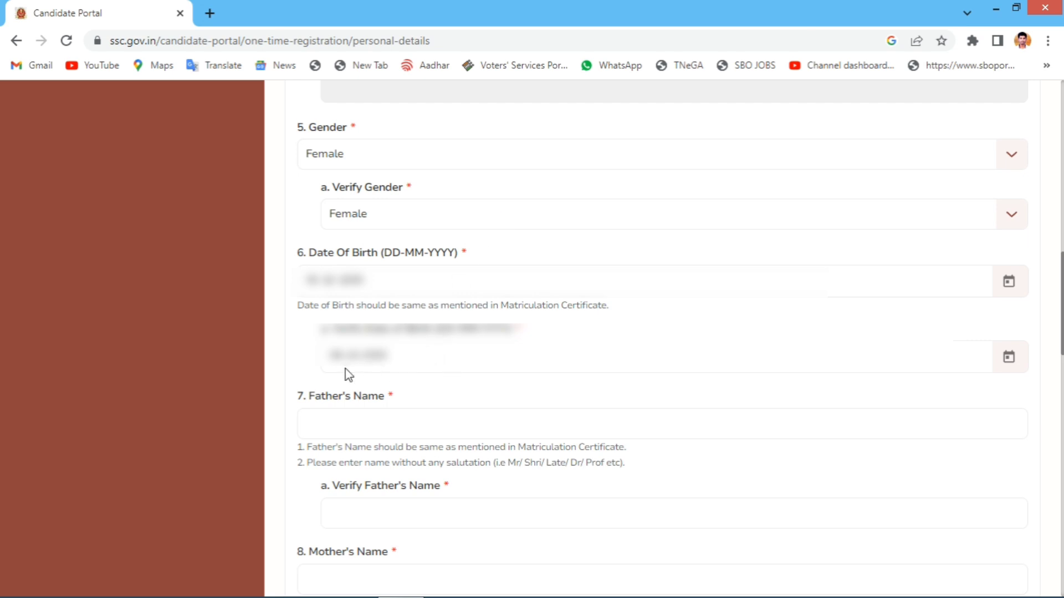
pyautogui.scroll(-1, 339, 374)
pyautogui.click(423, 350)
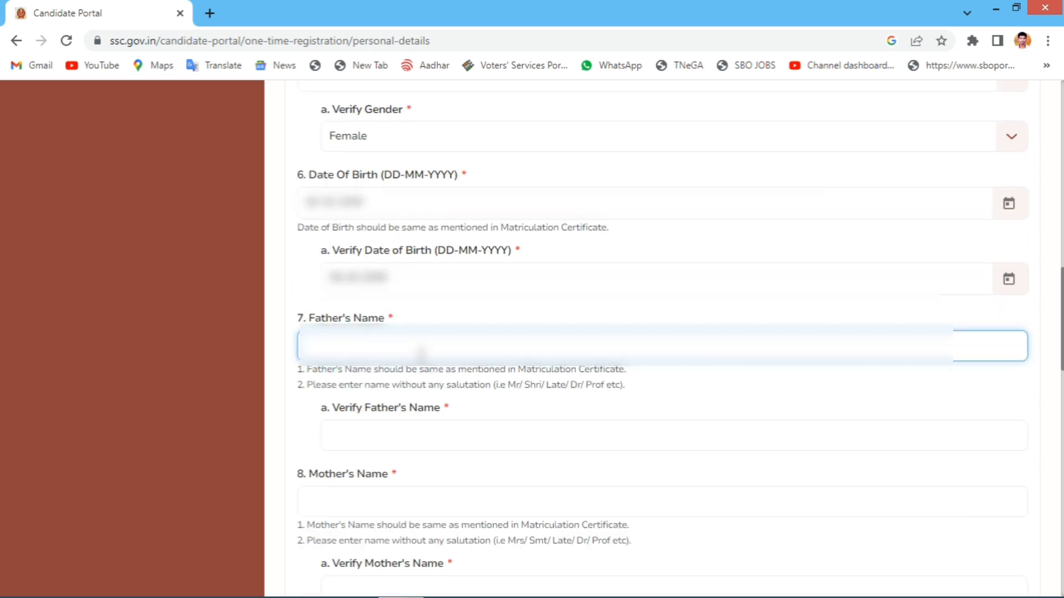
# - Paste the father's name and retype it in Verify Father's Name
pyautogui.write('SATHAIYA K')
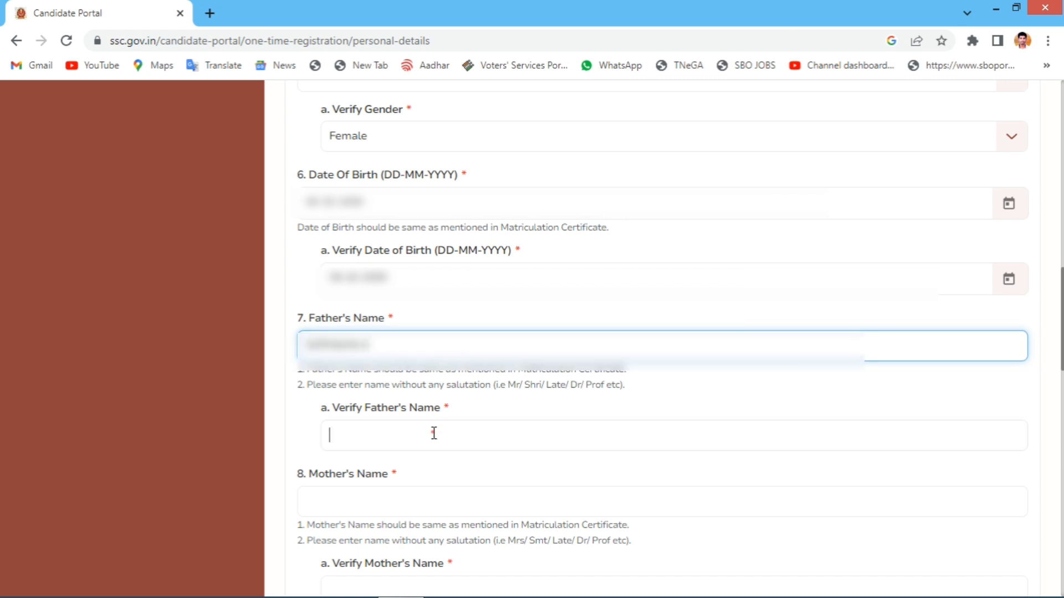
pyautogui.click(433, 435)
pyautogui.write('SATHAIYA K')
# - Enter the mother's name in Mother's Name and its verification field
pyautogui.scroll(-1, 403, 477)
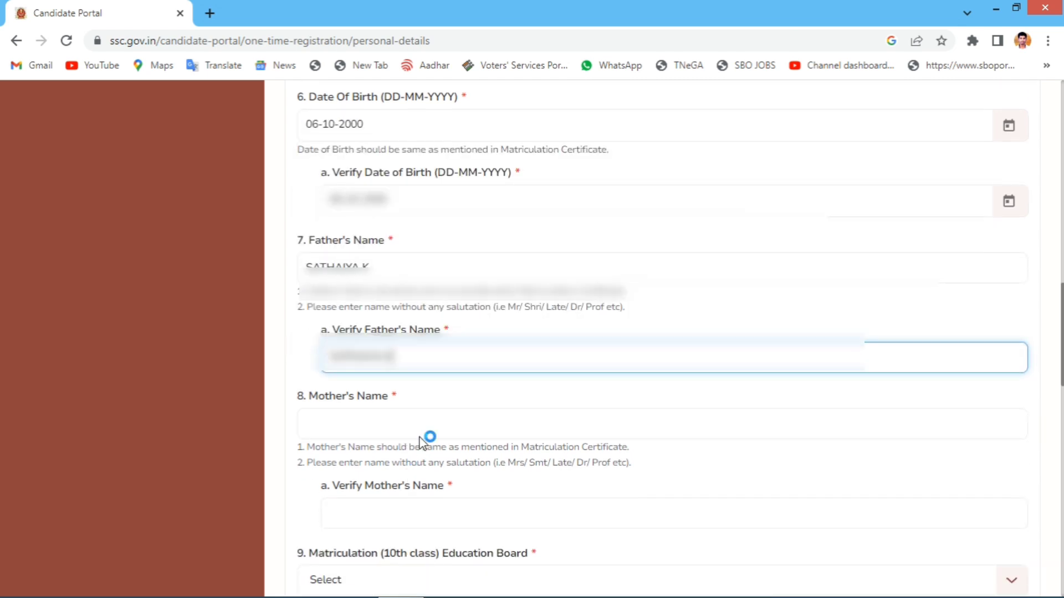
pyautogui.click(431, 422)
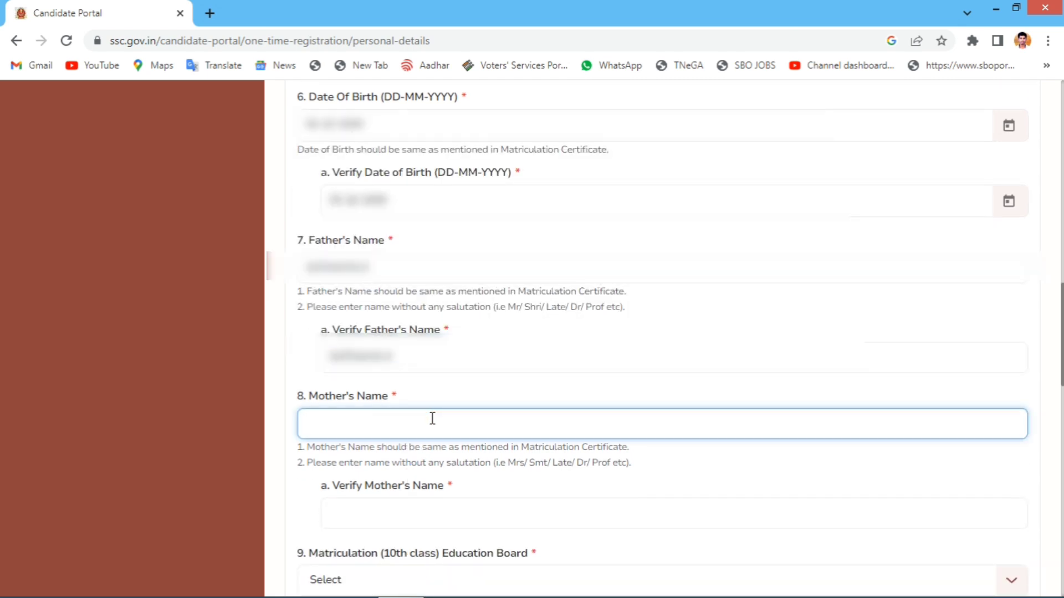
pyautogui.write('RA')
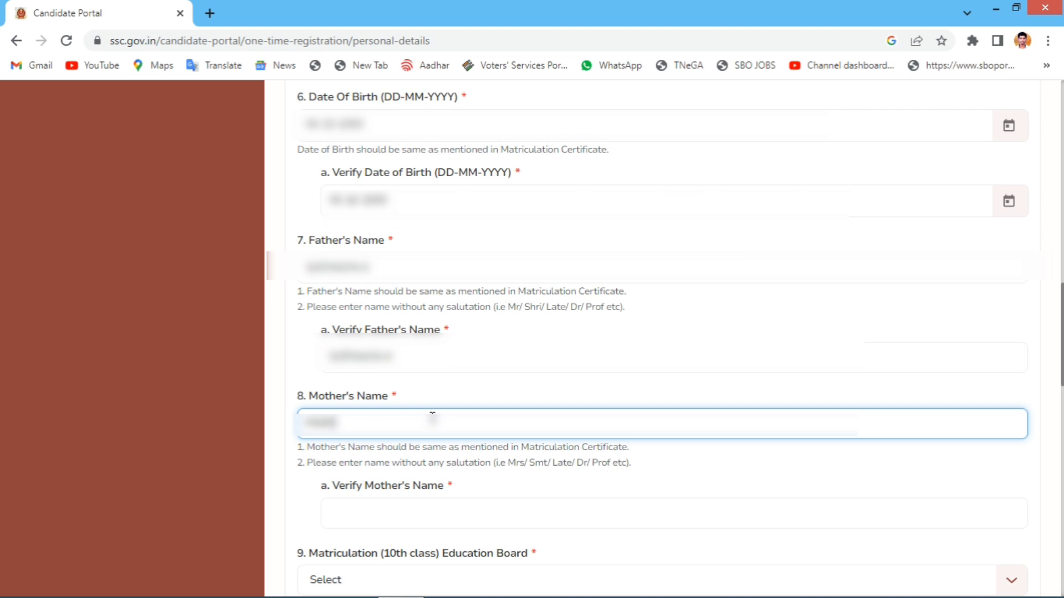
pyautogui.write('I K')
pyautogui.click(425, 508)
pyautogui.write('RAJI K')
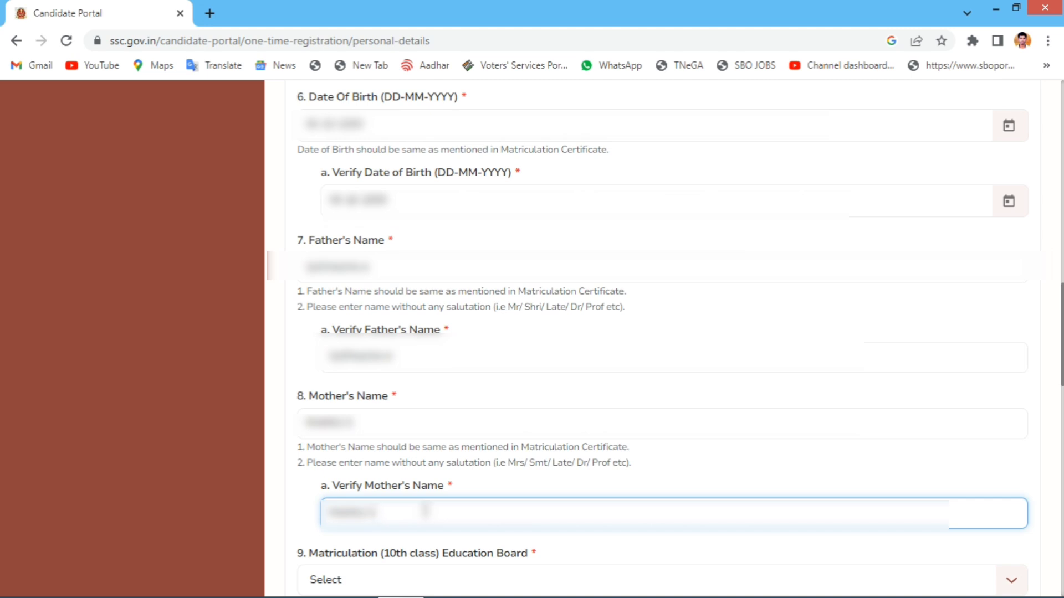
pyautogui.scroll(-2, 425, 508)
pyautogui.scroll(-3, 428, 501)
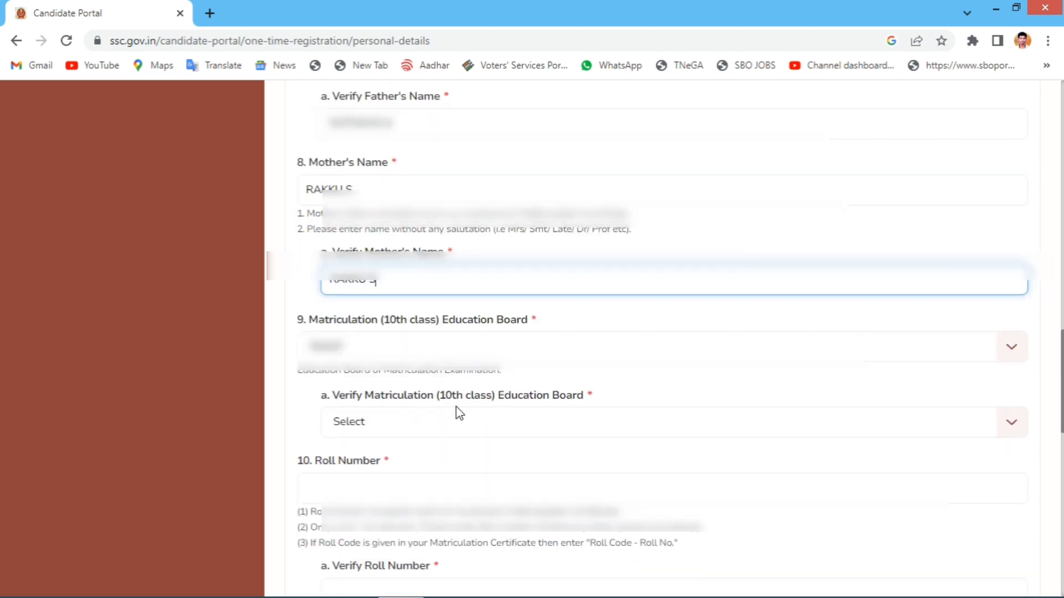
# - Choose Tamil Nadu Board of Secondary Education in both Education Board dropdowns
pyautogui.click(452, 349)
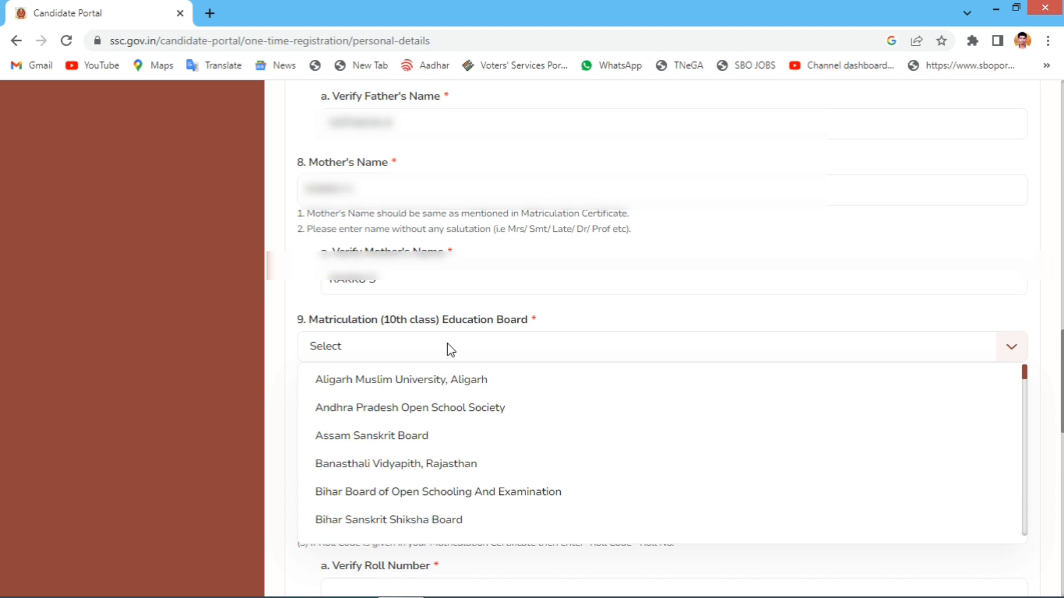
pyautogui.press('t')
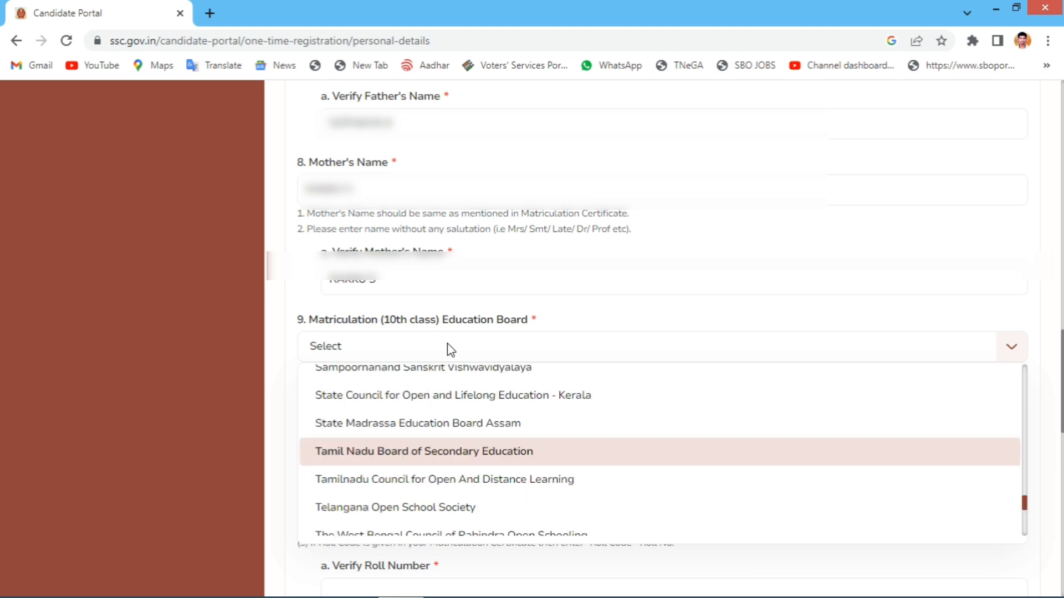
pyautogui.click(532, 455)
pyautogui.click(428, 424)
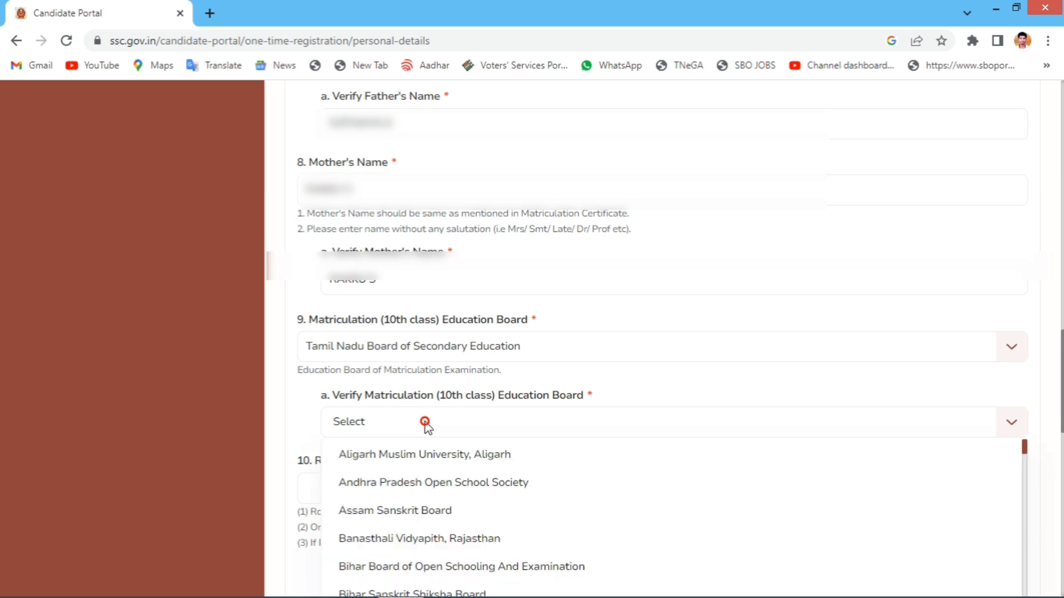
pyautogui.press('t')
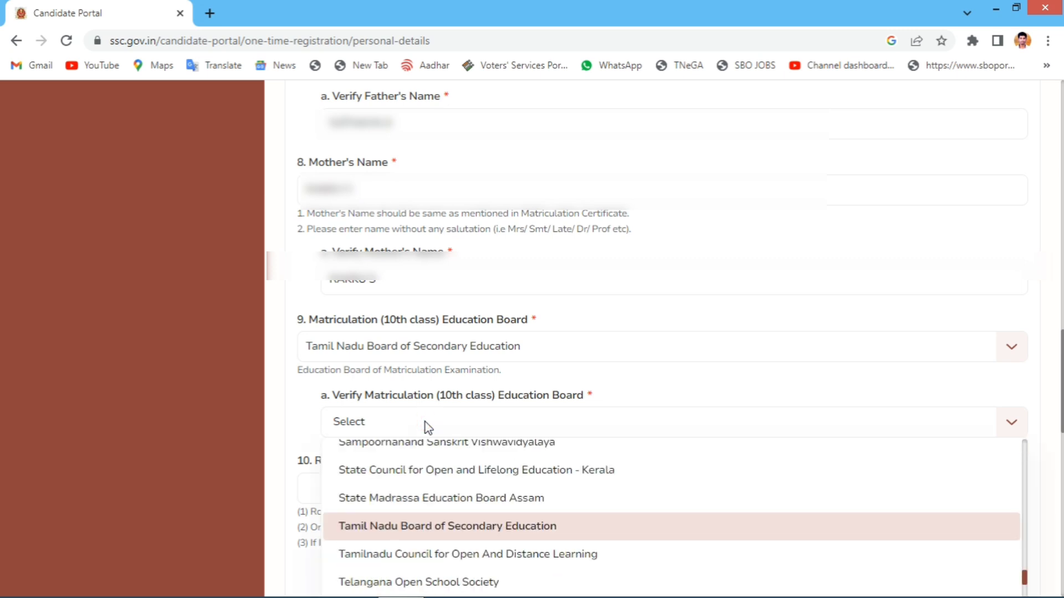
pyautogui.click(458, 526)
# - Enter the matriculation roll number in both roll number fields
pyautogui.scroll(-3, 456, 517)
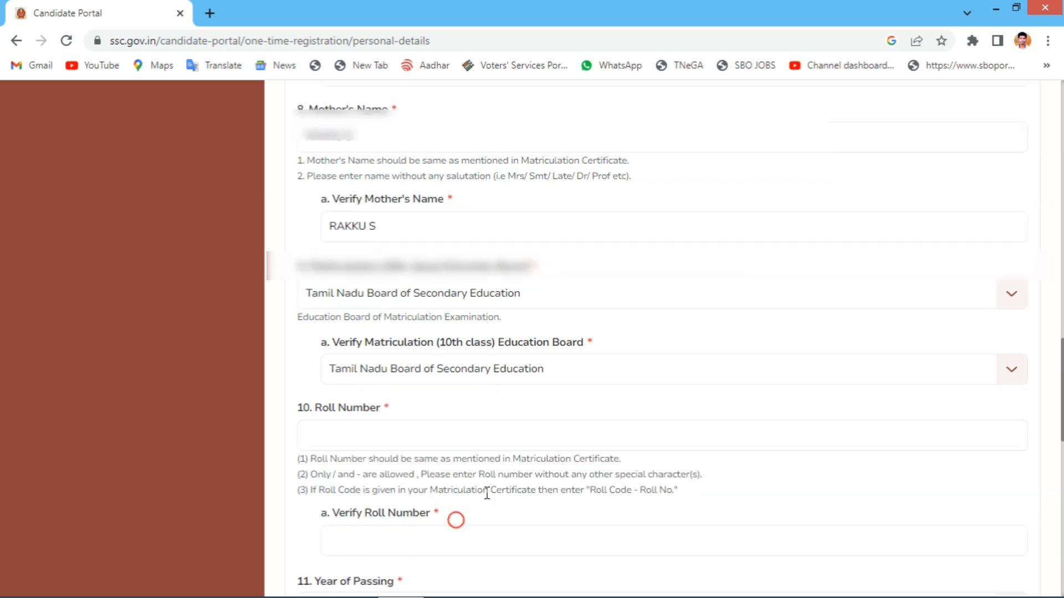
pyautogui.click(404, 327)
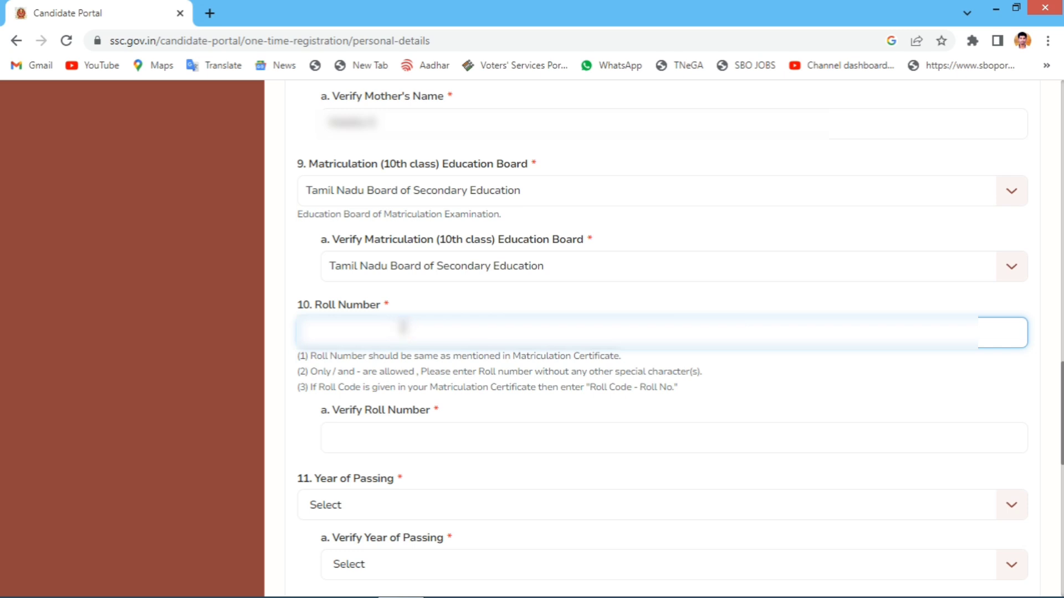
pyautogui.write('123456')
pyautogui.click(396, 442)
pyautogui.write('1234')
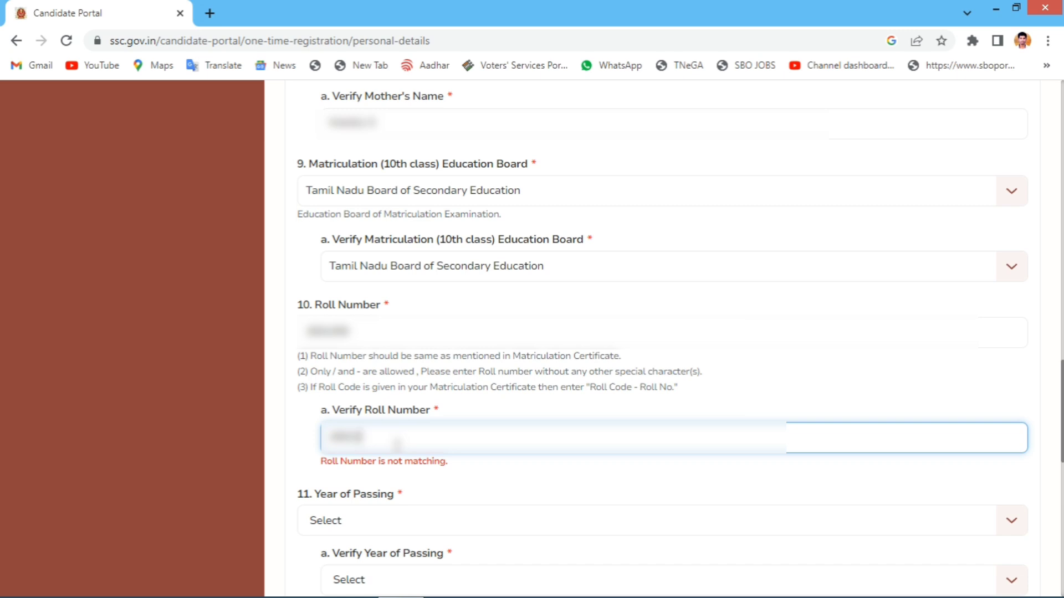
pyautogui.write('56')
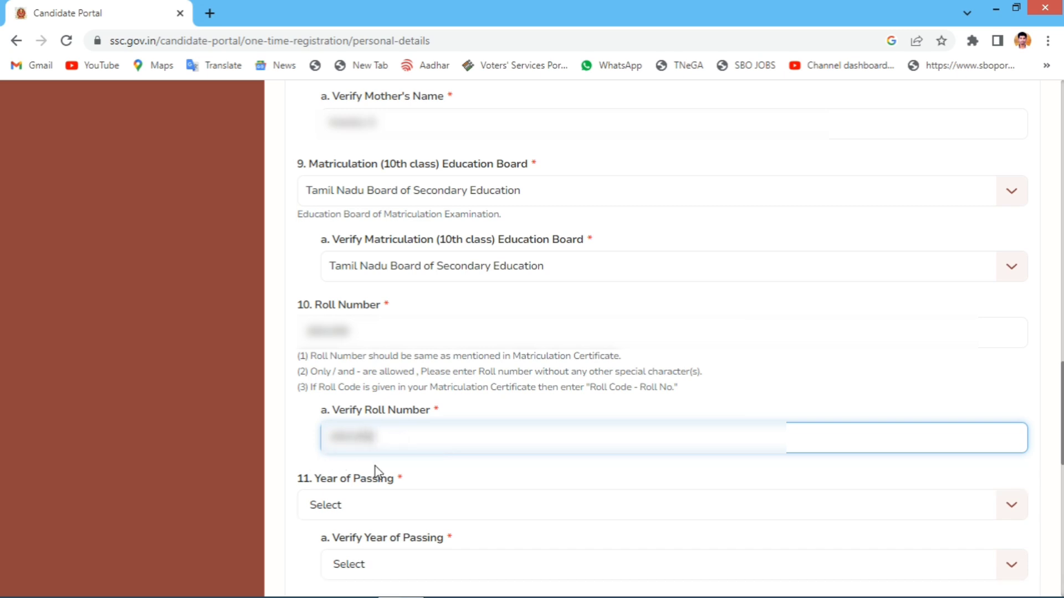
# - Select 2015 as year of passing in both year dropdowns
pyautogui.scroll(-1, 375, 475)
pyautogui.click(432, 430)
pyautogui.scroll(-4, 375, 520)
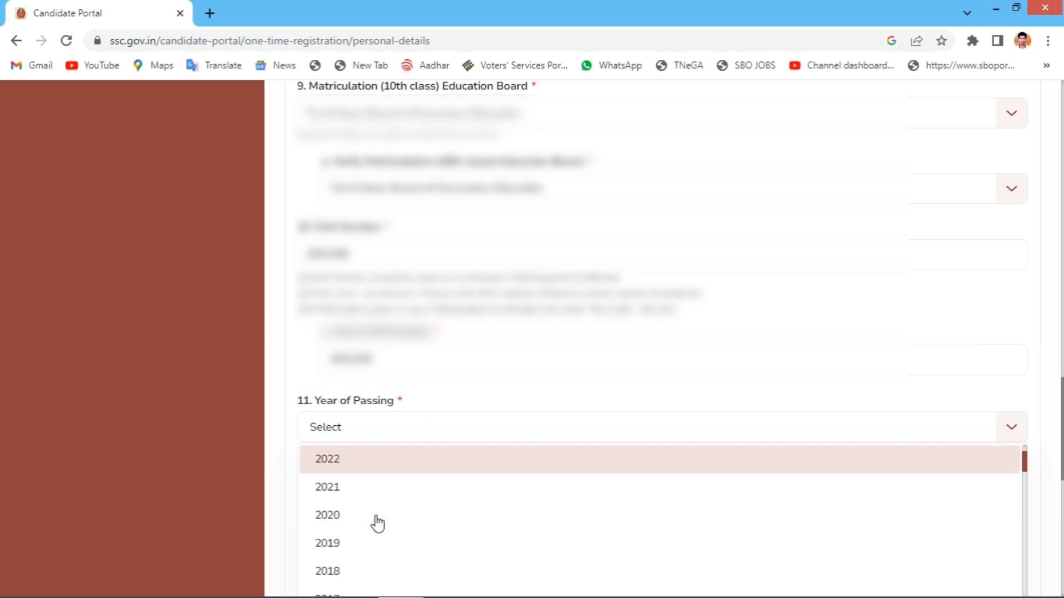
pyautogui.click(379, 493)
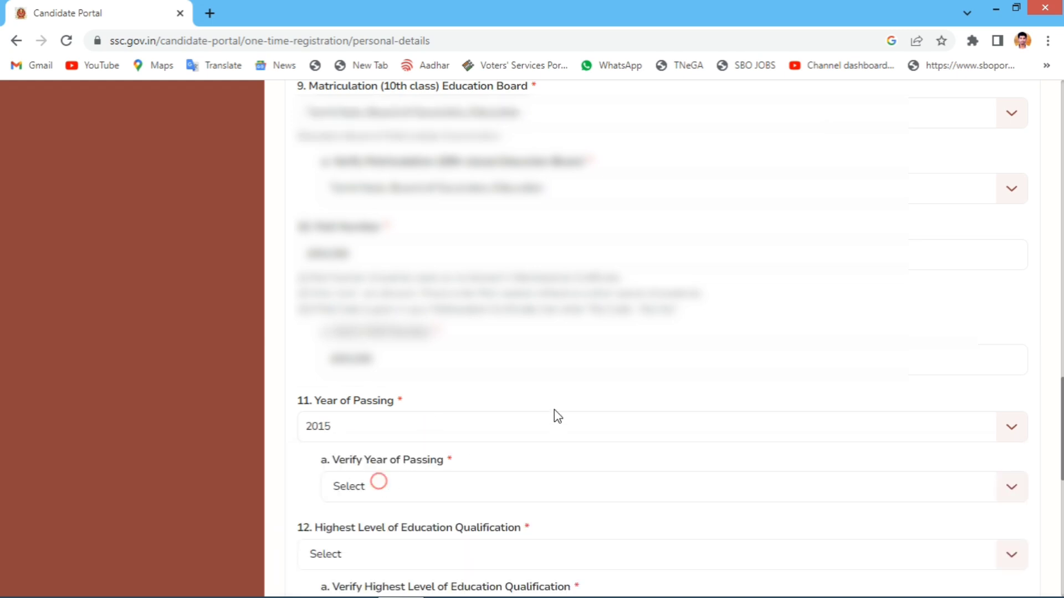
pyautogui.scroll(-3, 554, 412)
pyautogui.click(409, 250)
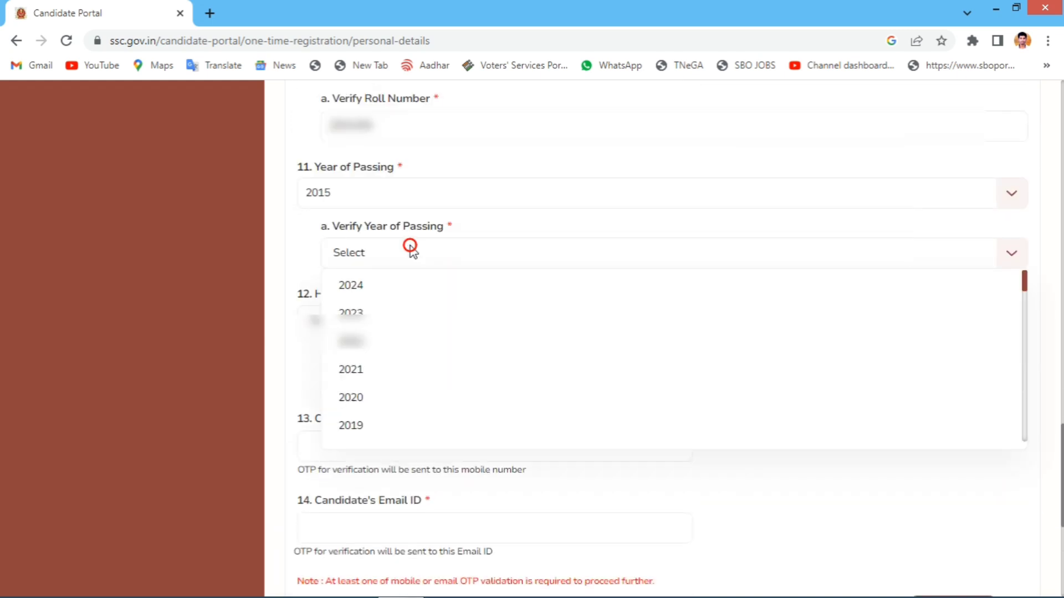
pyautogui.scroll(-2, 383, 372)
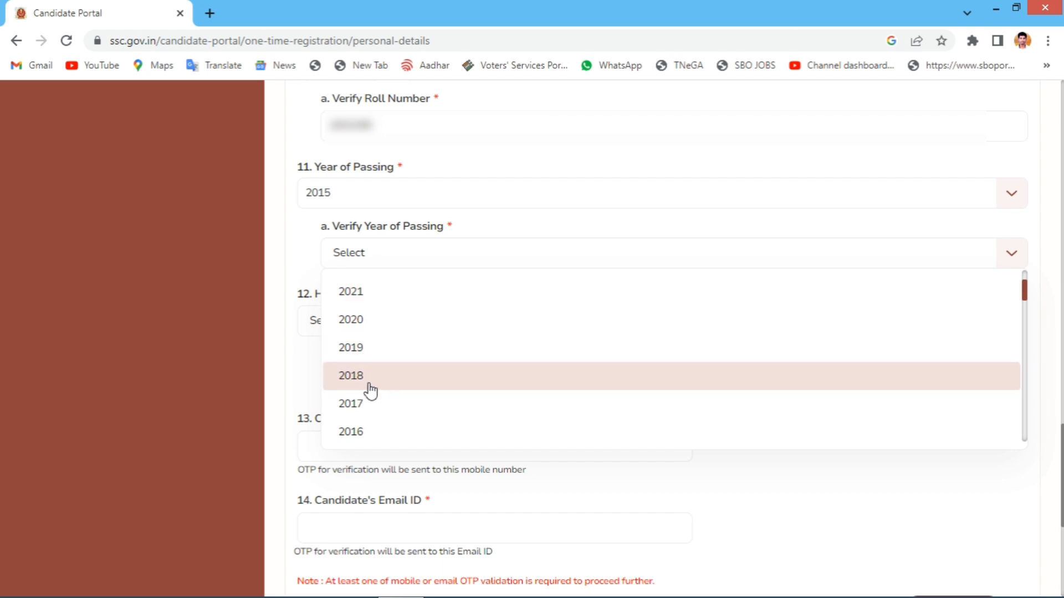
pyautogui.scroll(-2, 367, 388)
pyautogui.click(366, 387)
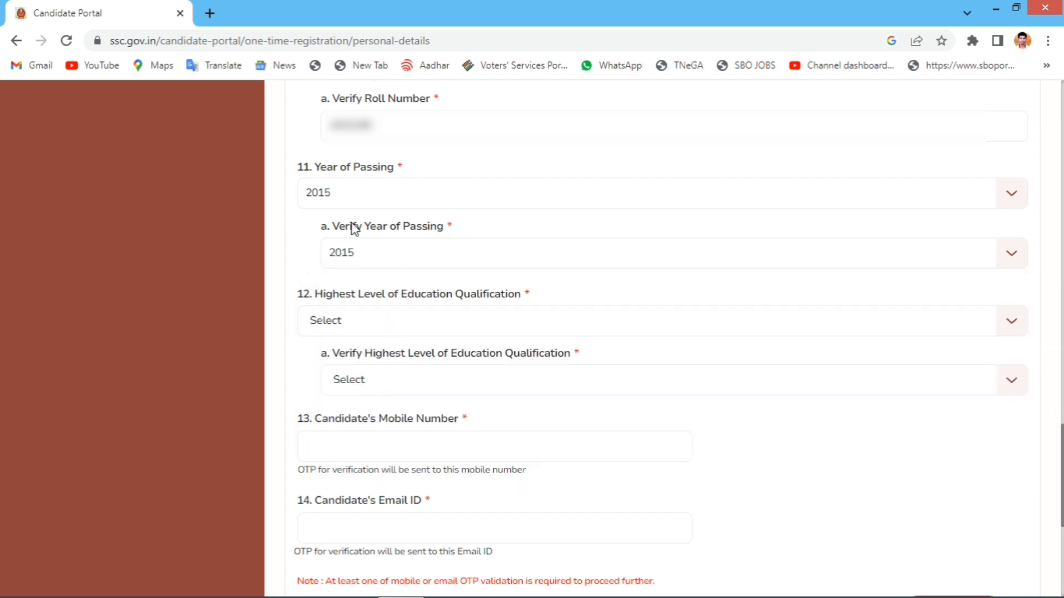
# - Set highest educational qualification and its verification to Post Graduation
pyautogui.scroll(-2, 430, 330)
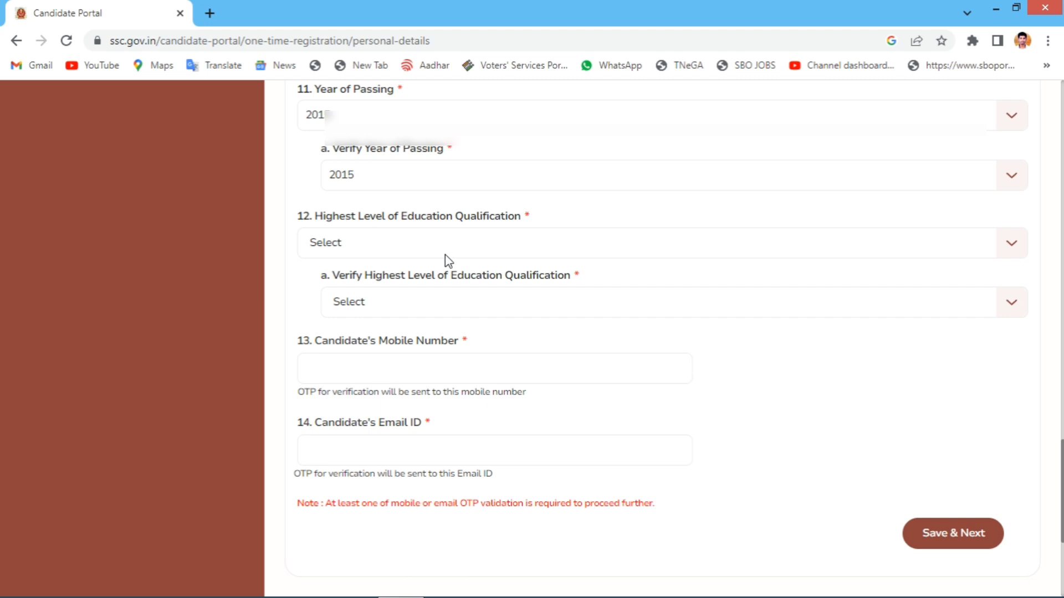
pyautogui.click(462, 242)
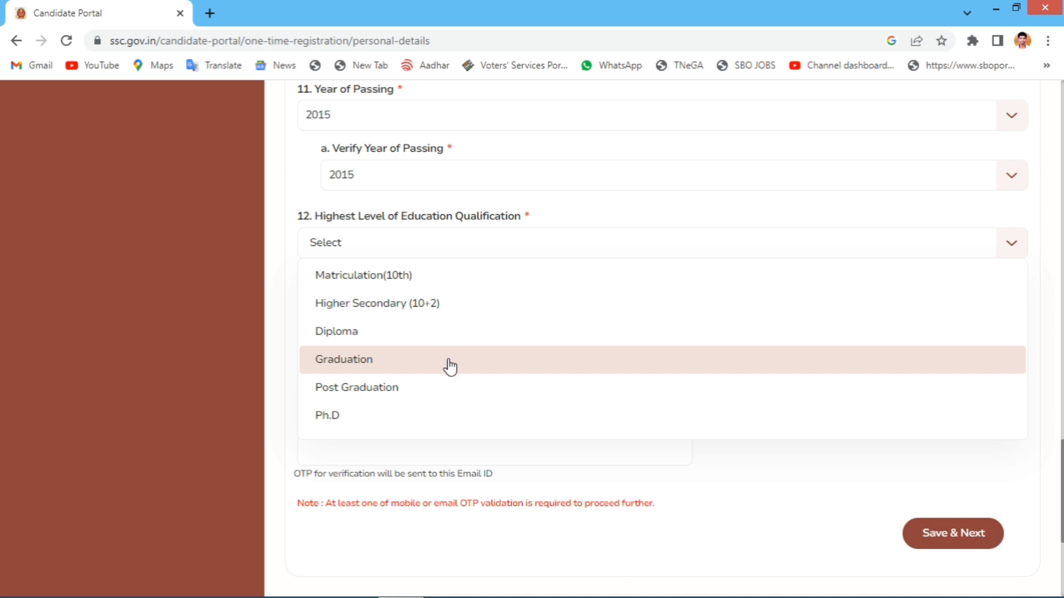
pyautogui.click(433, 391)
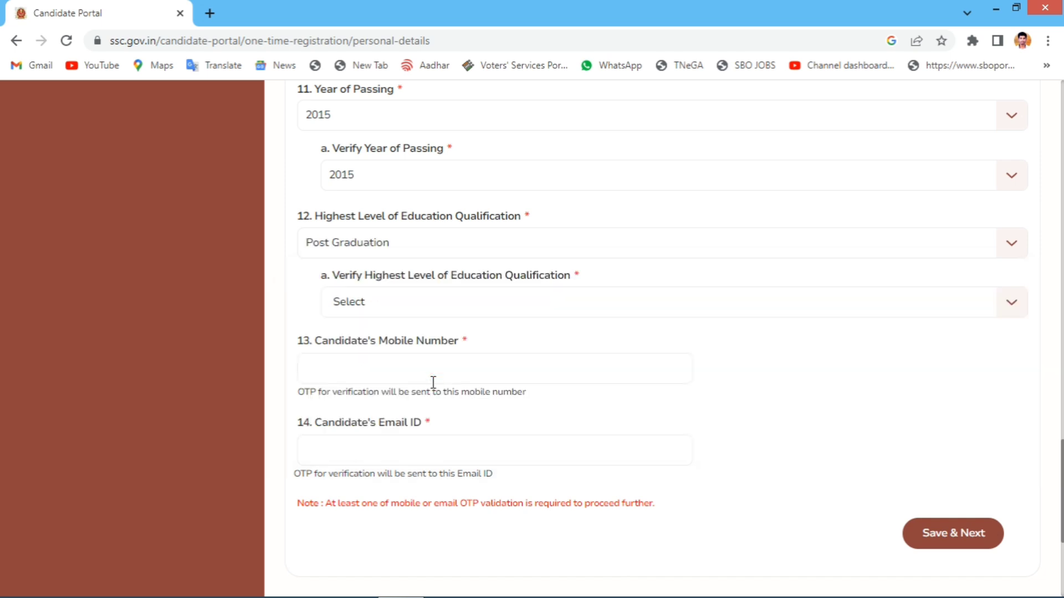
pyautogui.click(463, 299)
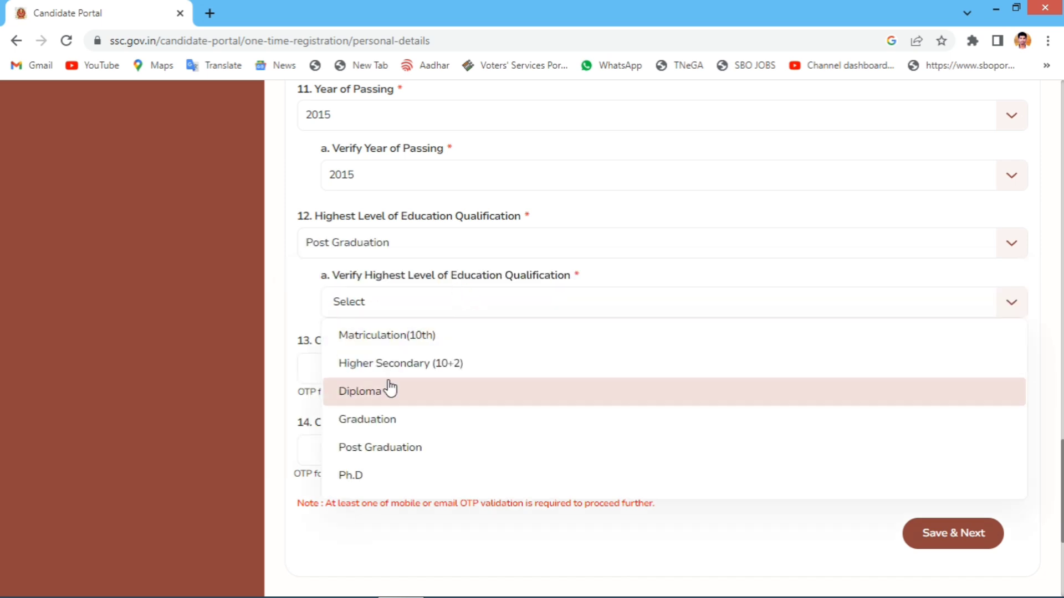
pyautogui.click(396, 449)
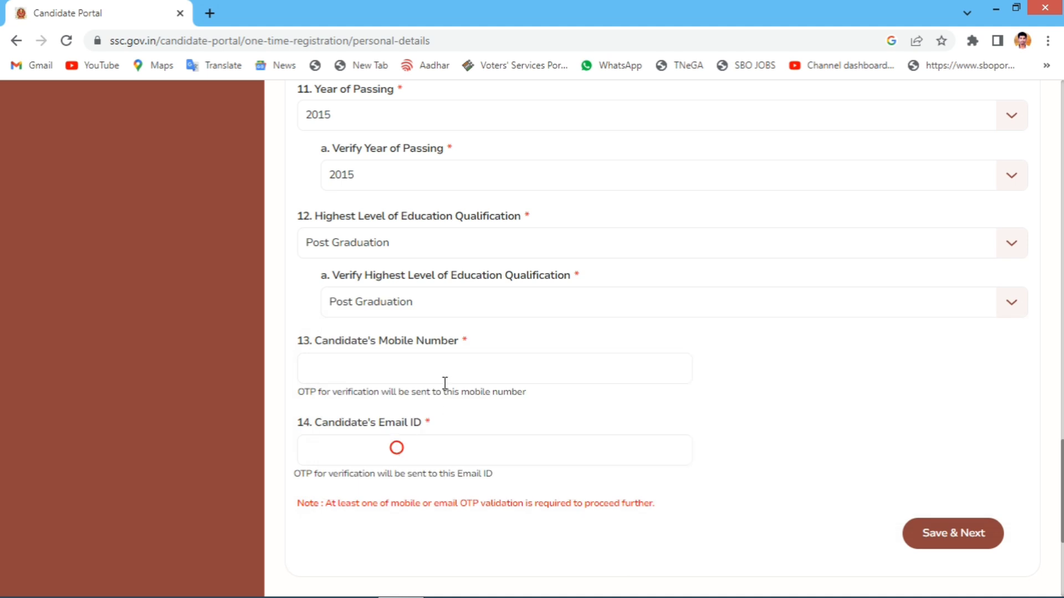
pyautogui.scroll(-1, 448, 372)
pyautogui.scroll(-1, 448, 372)
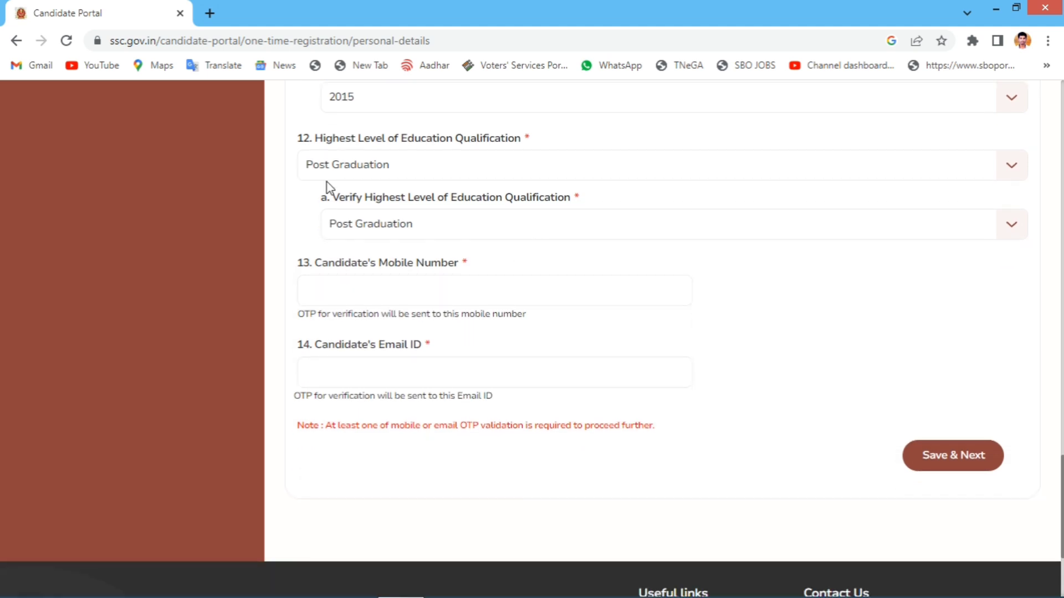
# - Enter the candidate's mobile number, send an OTP, and validate it with the received code
pyautogui.click(412, 288)
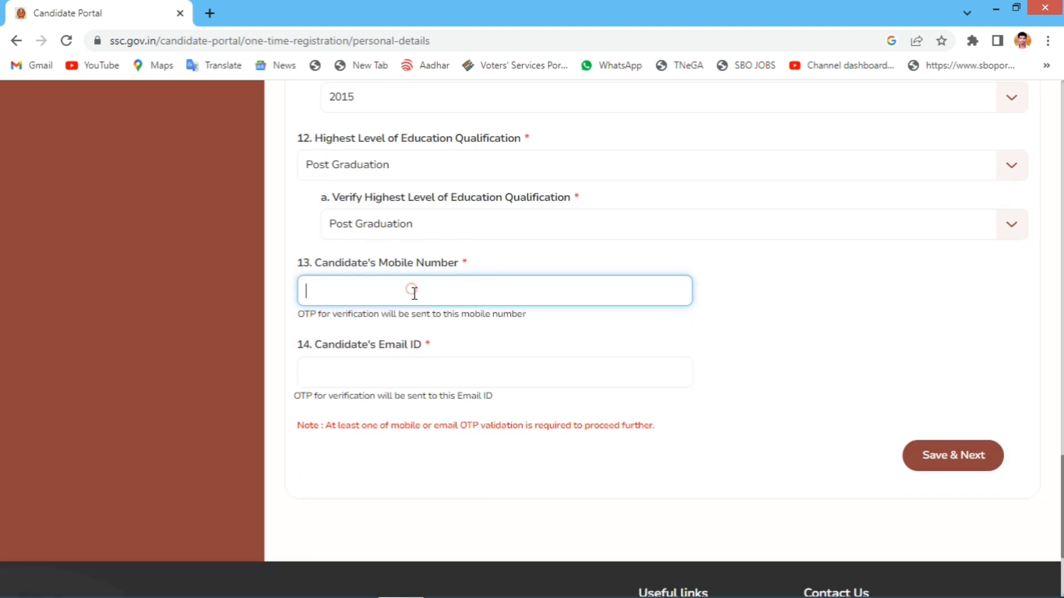
pyautogui.write('9876543210')
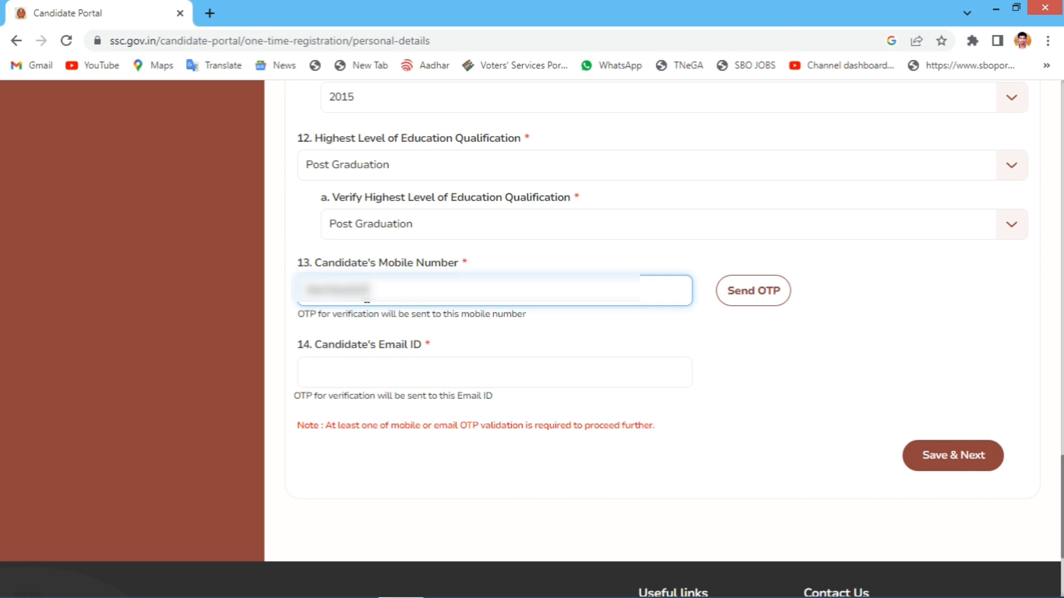
pyautogui.click(748, 311)
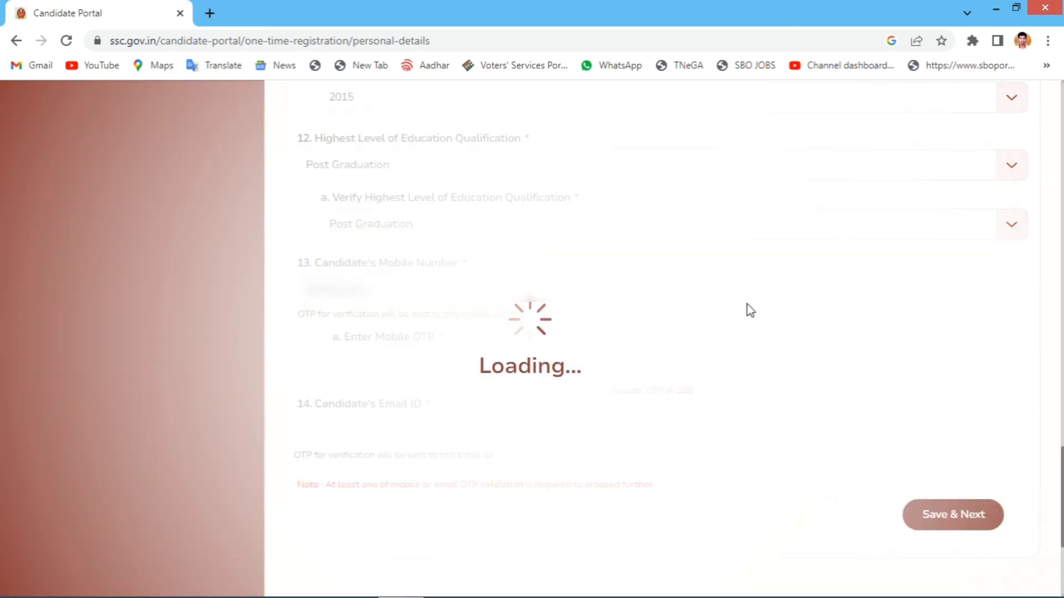
pyautogui.scroll(-1, 488, 425)
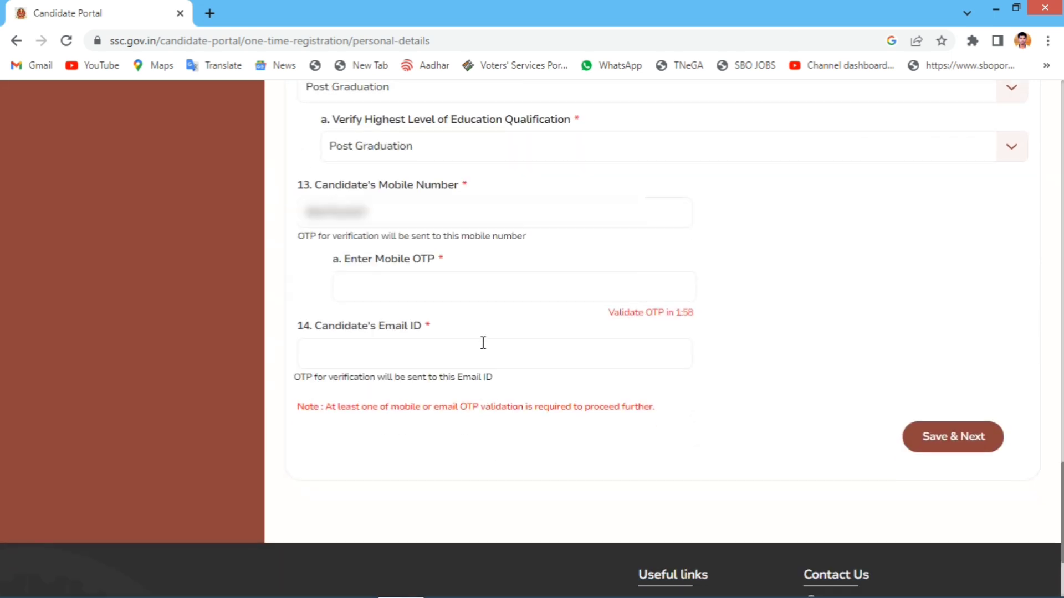
pyautogui.click(426, 290)
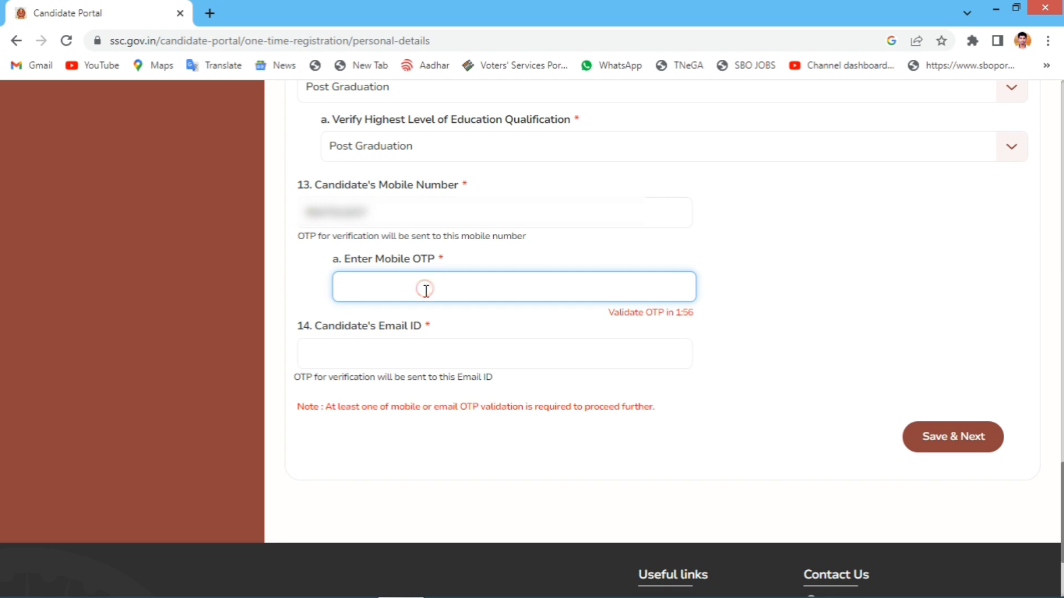
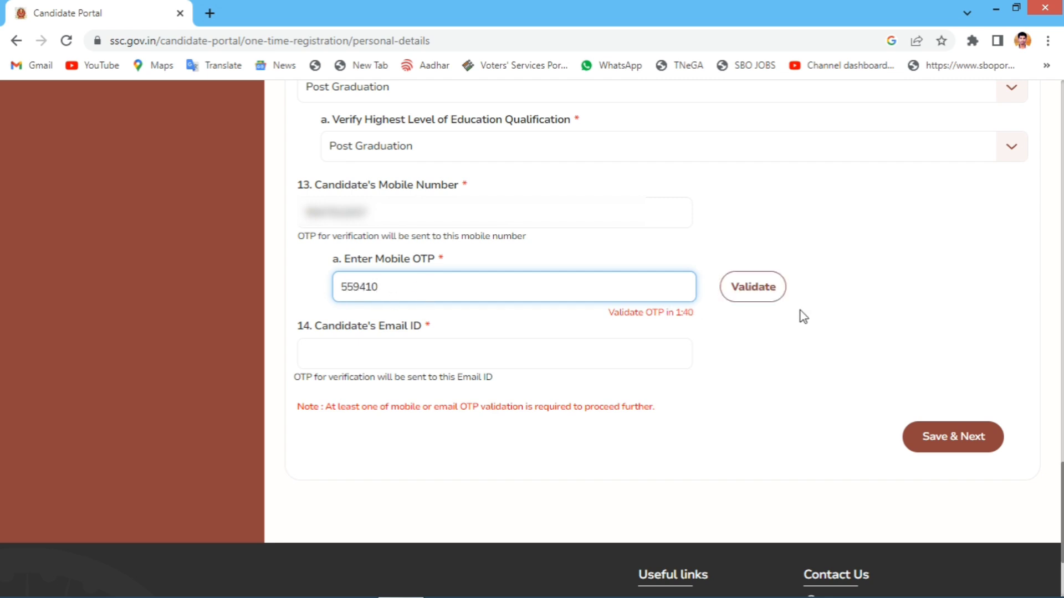
pyautogui.click(758, 290)
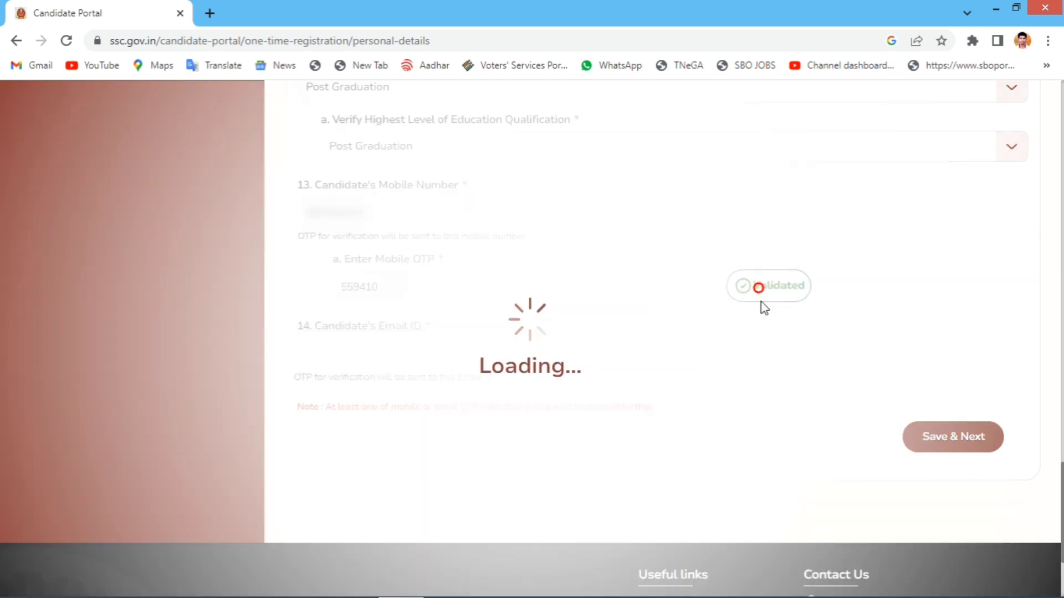
# - Enter the candidate's e-mail address, send an OTP, and validate it with the received code
pyautogui.scroll(-3, 667, 346)
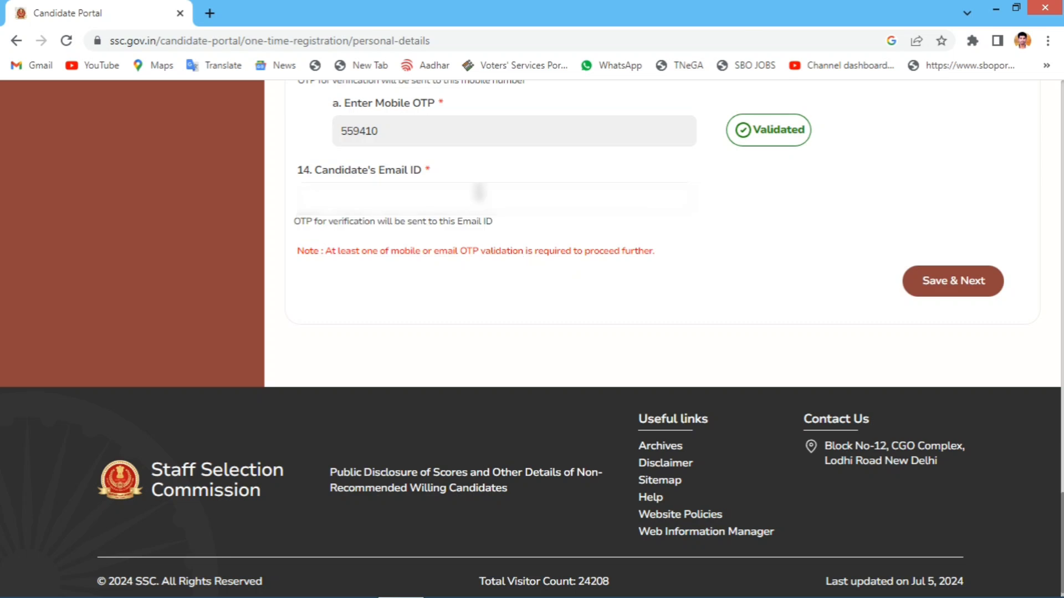
pyautogui.click(478, 192)
pyautogui.write('xxxxxx7@gmail')
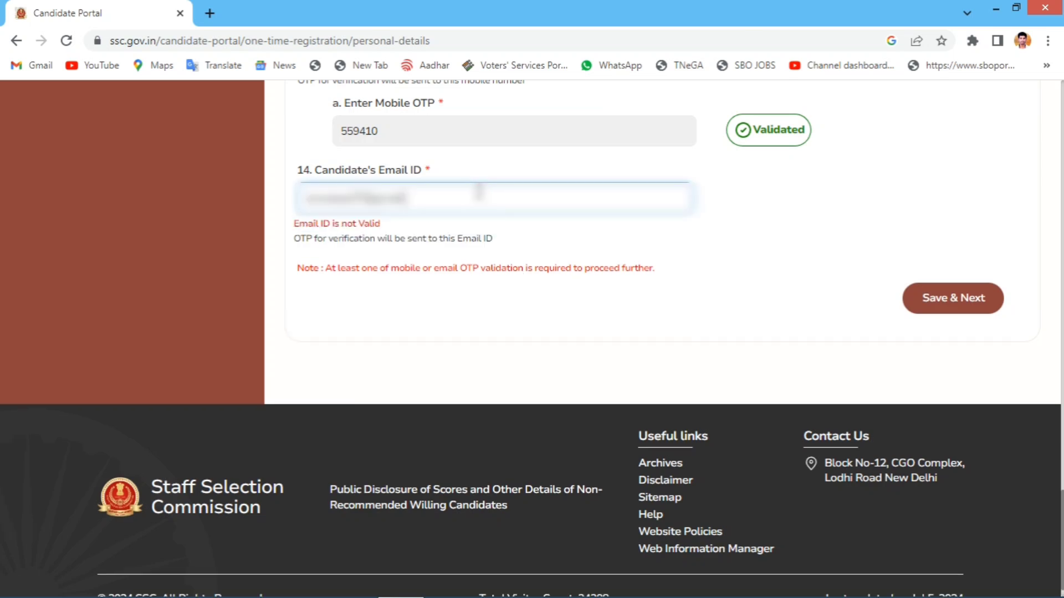
pyautogui.write('.com')
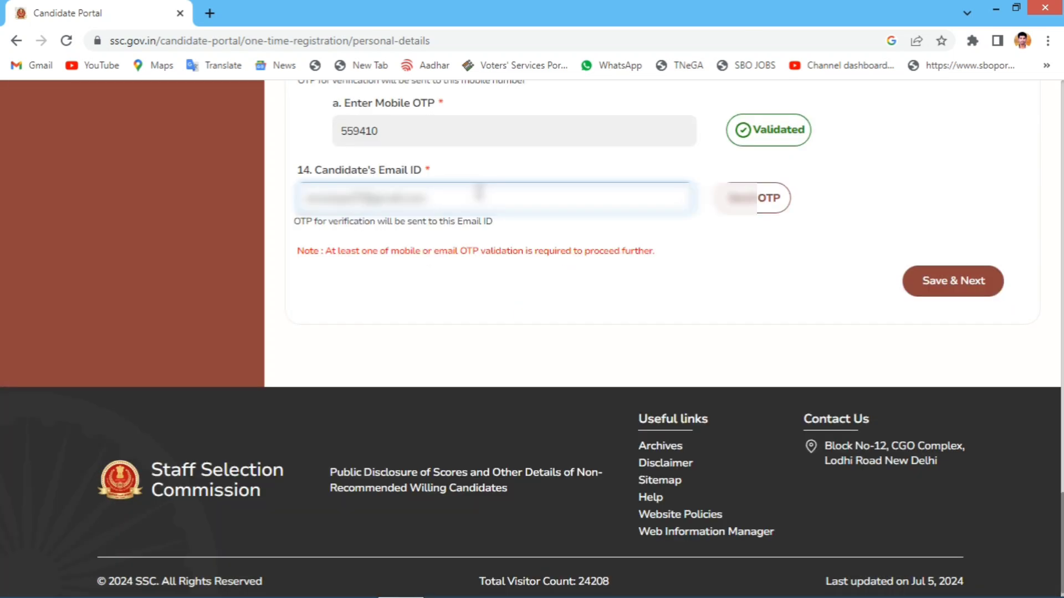
pyautogui.click(756, 211)
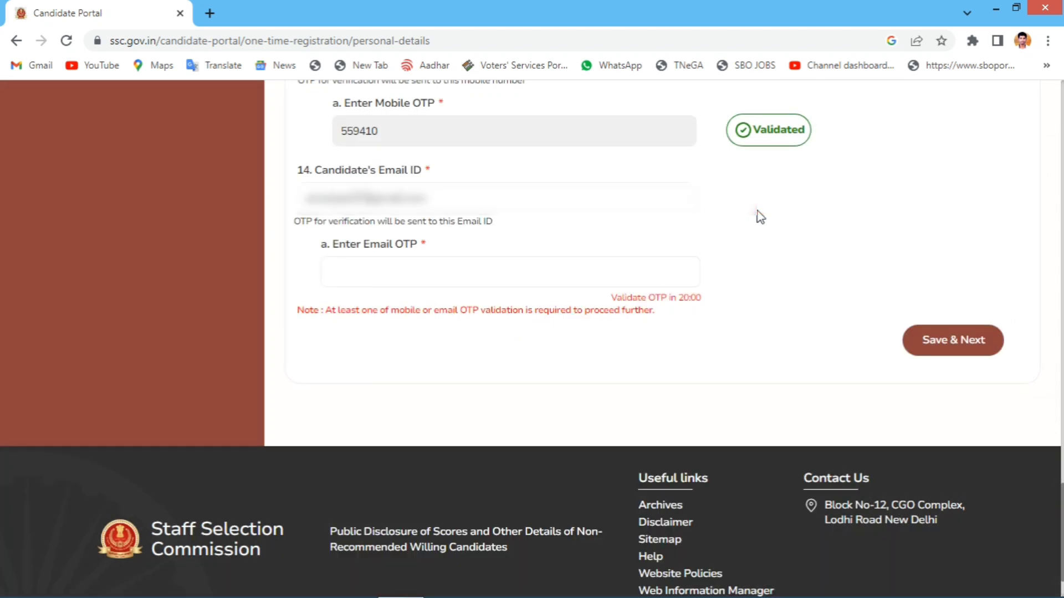
pyautogui.click(504, 271)
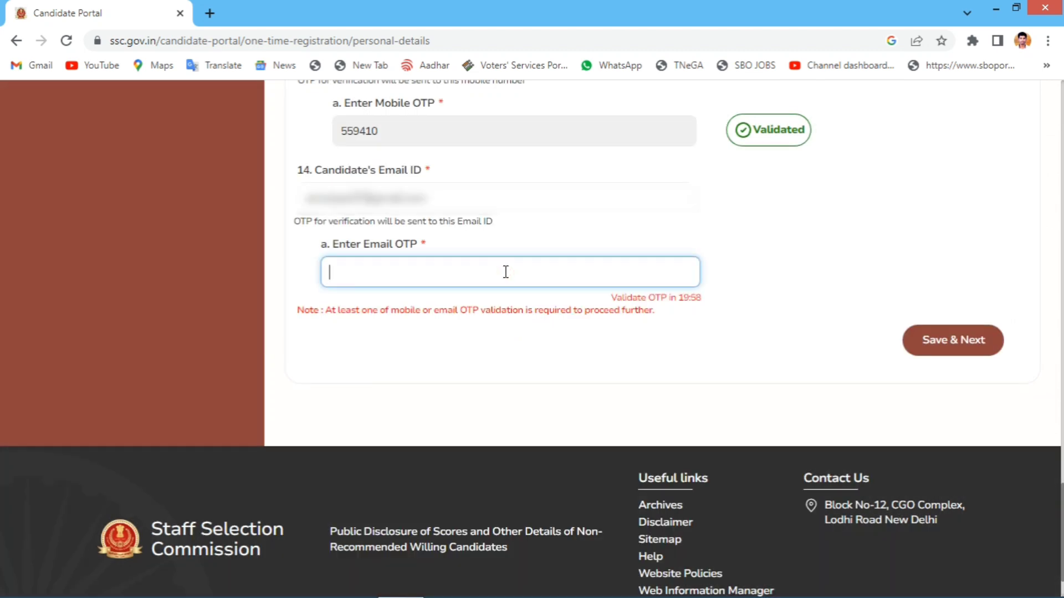
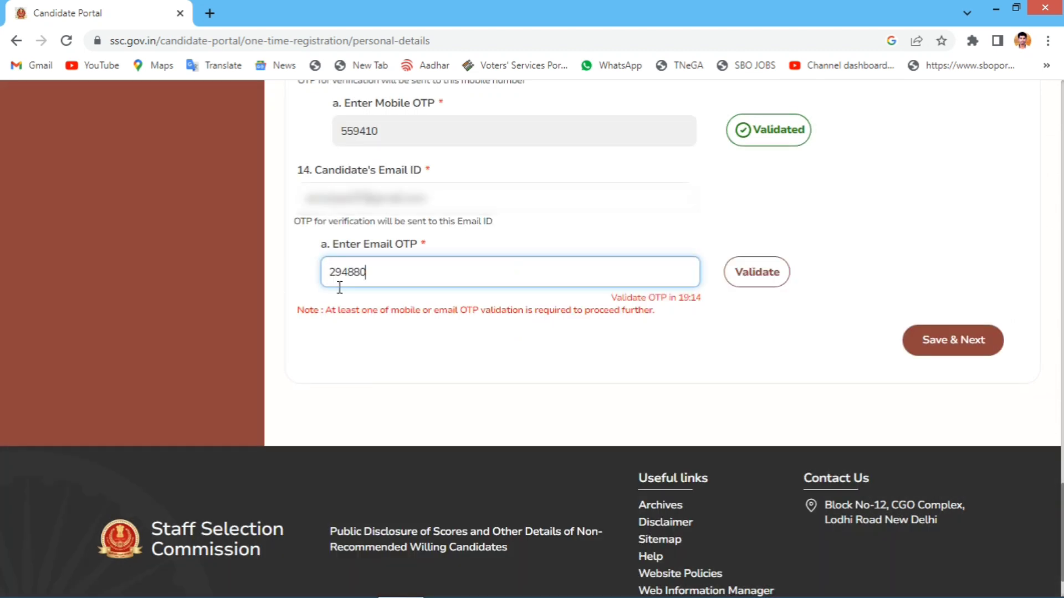
pyautogui.click(789, 283)
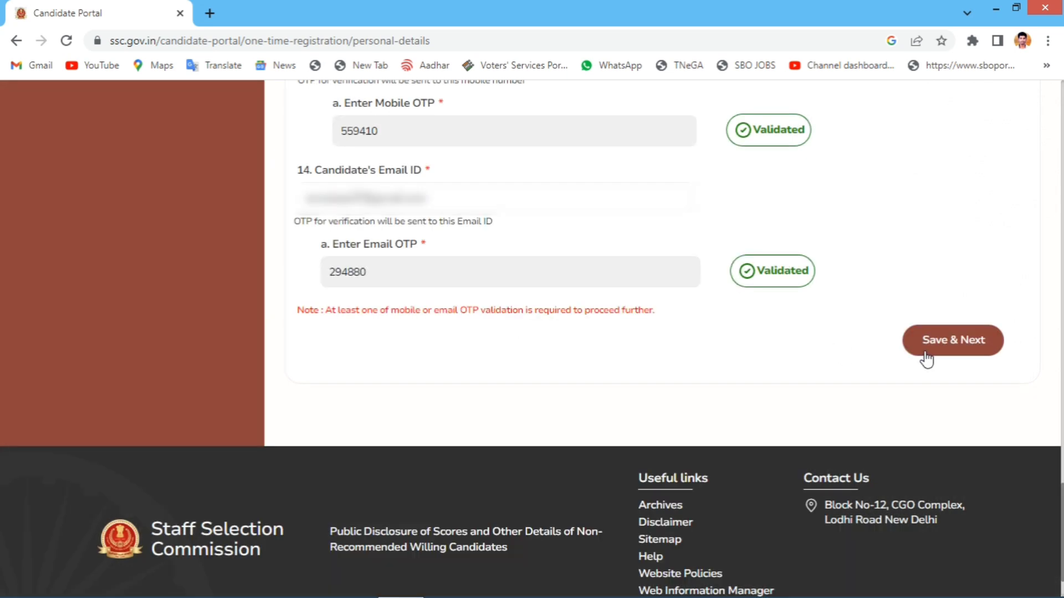
# - Save & Next the personal details, dismiss the Success message, and continue to sign-in
pyautogui.click(947, 355)
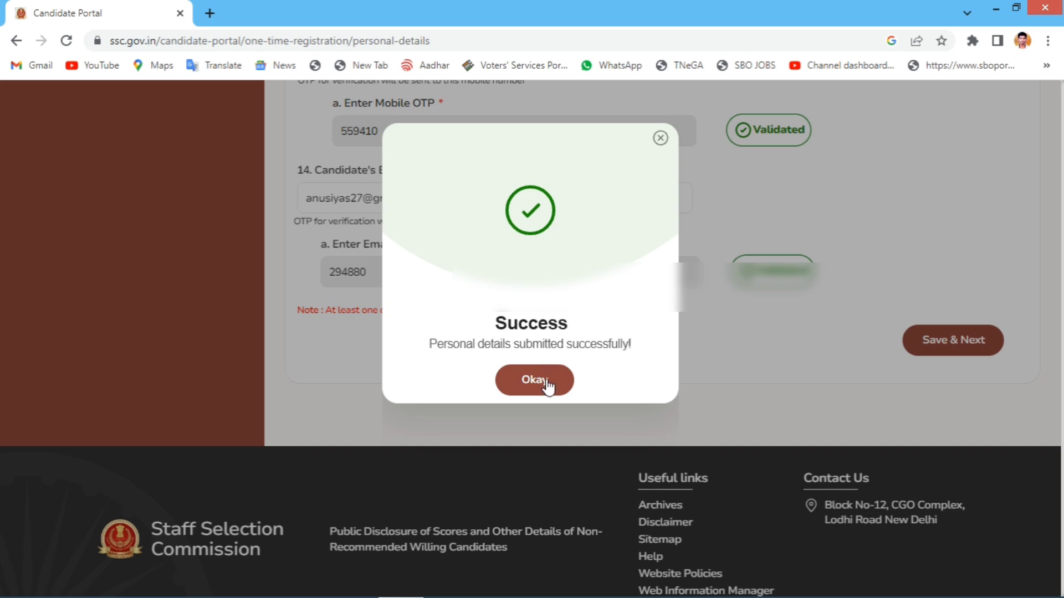
pyautogui.click(546, 381)
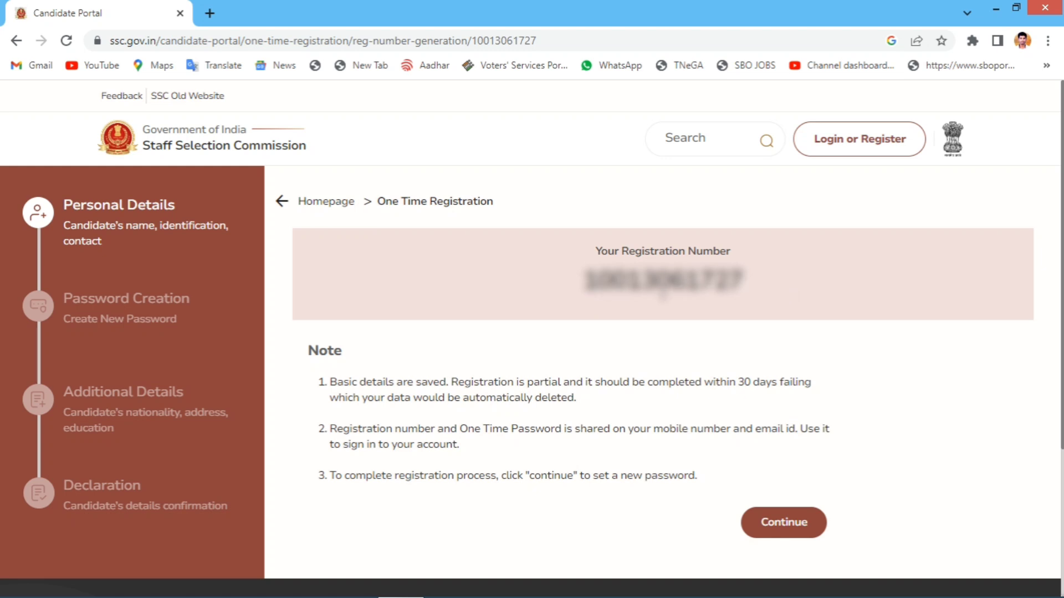
pyautogui.click(791, 529)
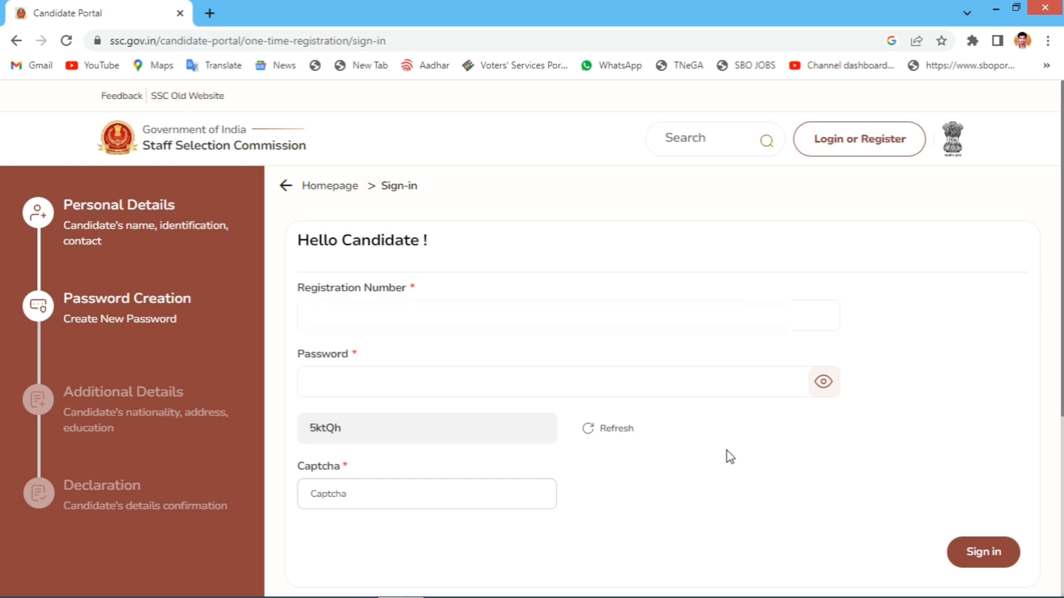
# - Sign in with the registration number, one-time password and the displayed captcha
pyautogui.hotkey('ctrl', 'v')
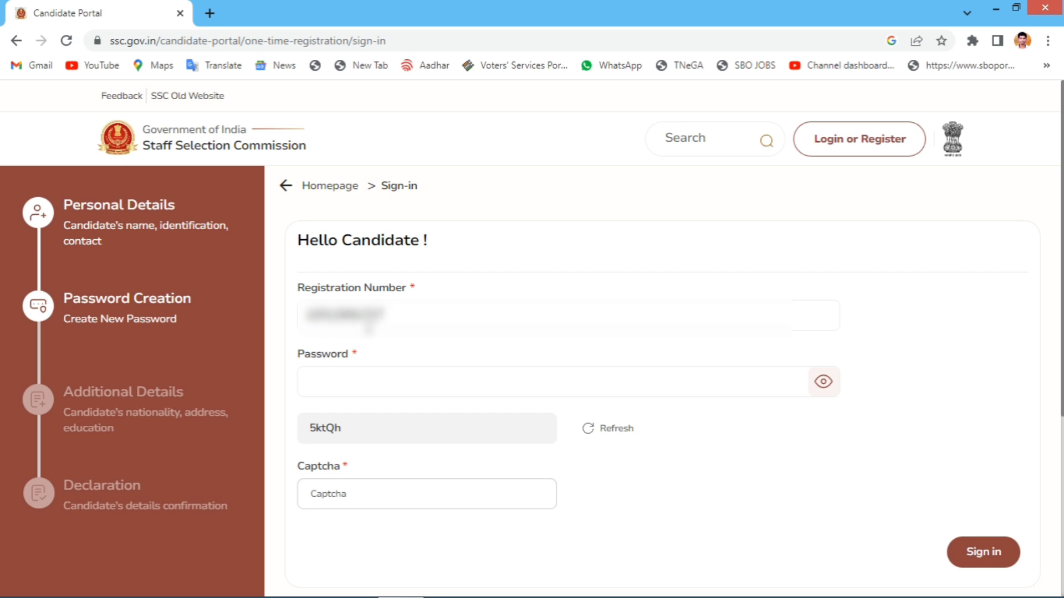
pyautogui.click(369, 384)
pyautogui.hotkey('ctrl', 'v')
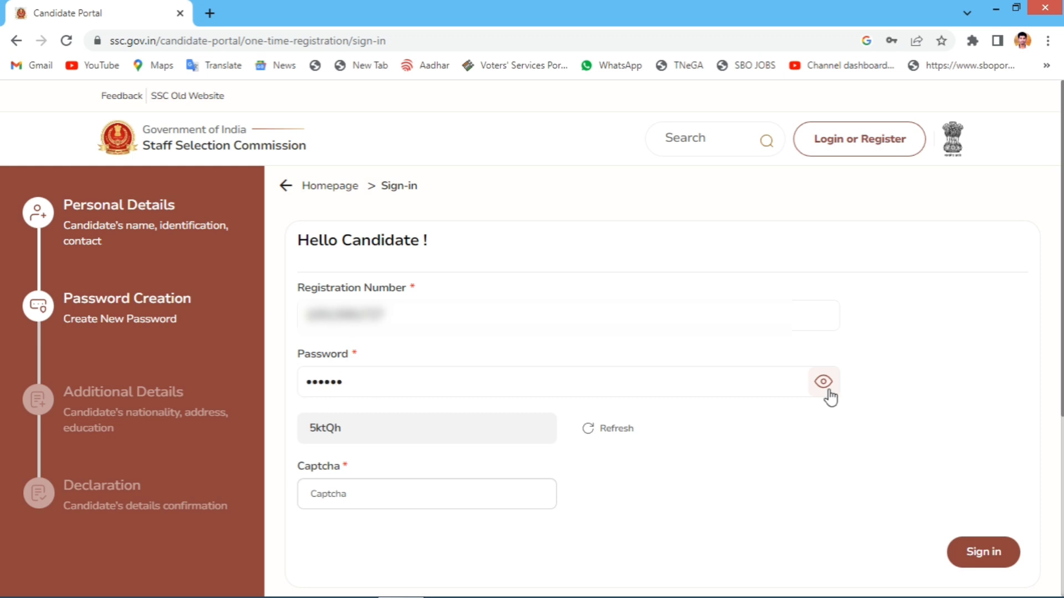
pyautogui.click(828, 391)
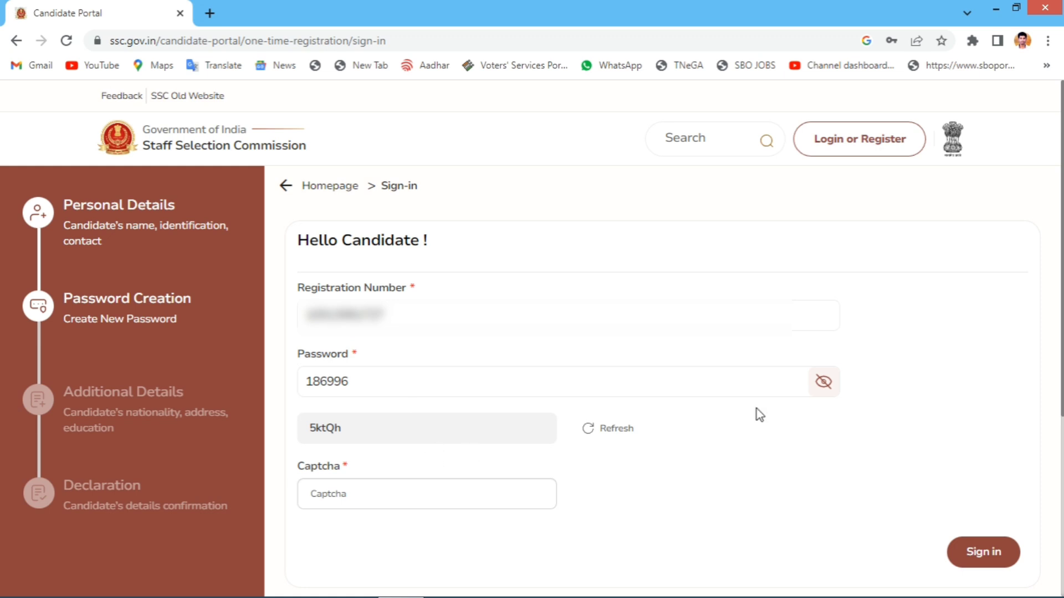
pyautogui.click(820, 385)
pyautogui.click(414, 502)
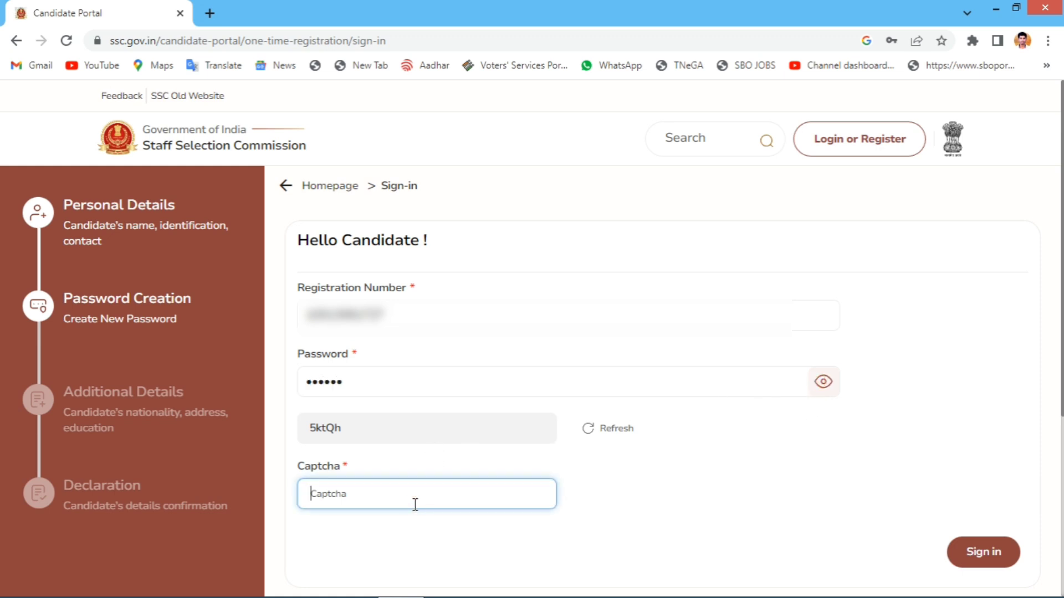
pyautogui.write('5ktQh')
pyautogui.click(975, 552)
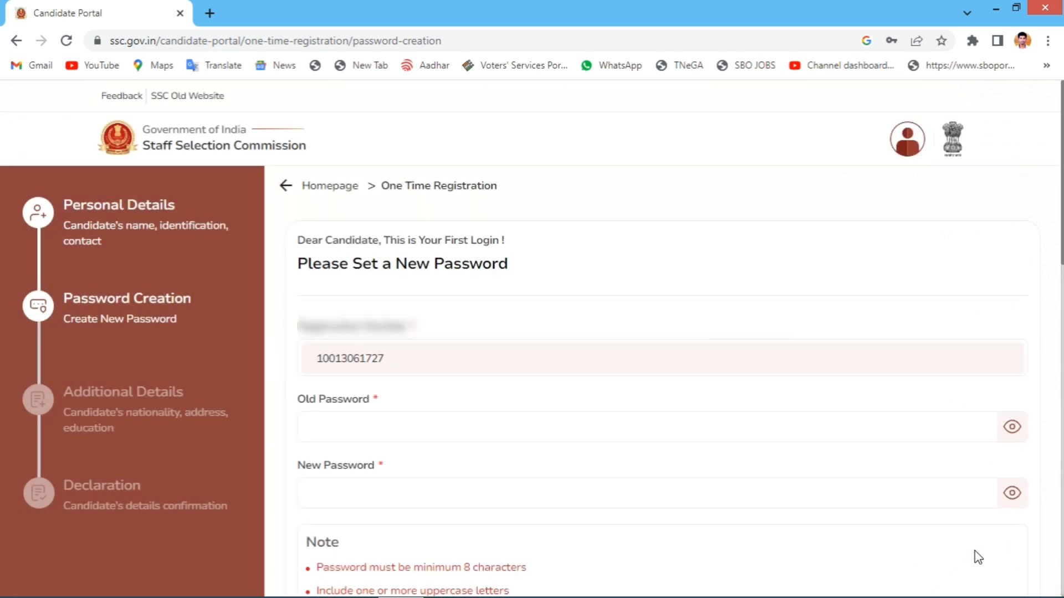
# - Enter the old password and briefly reveal it to verify it
pyautogui.scroll(-1, 462, 436)
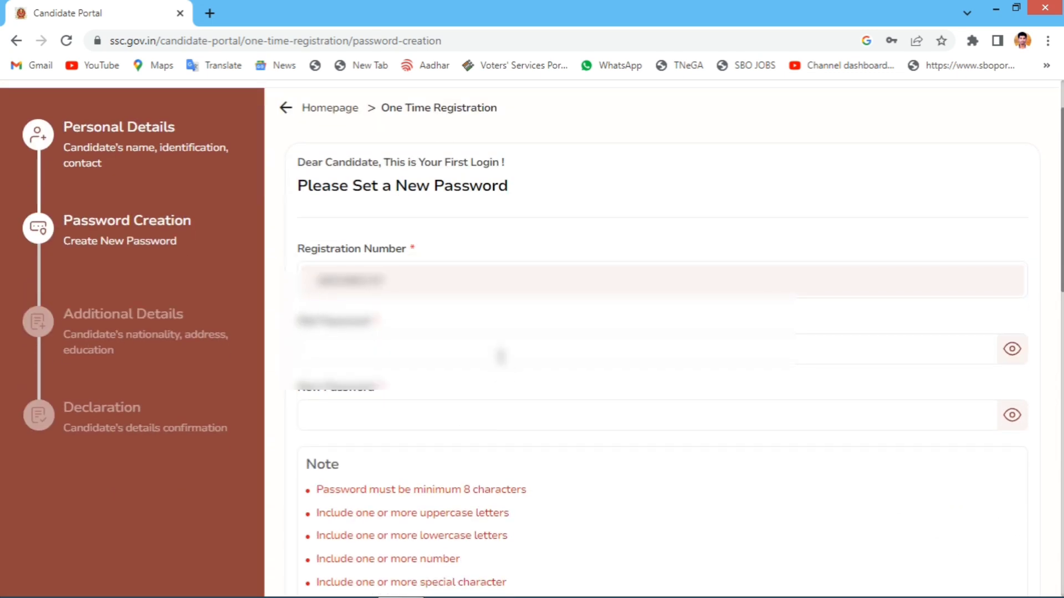
pyautogui.click(500, 352)
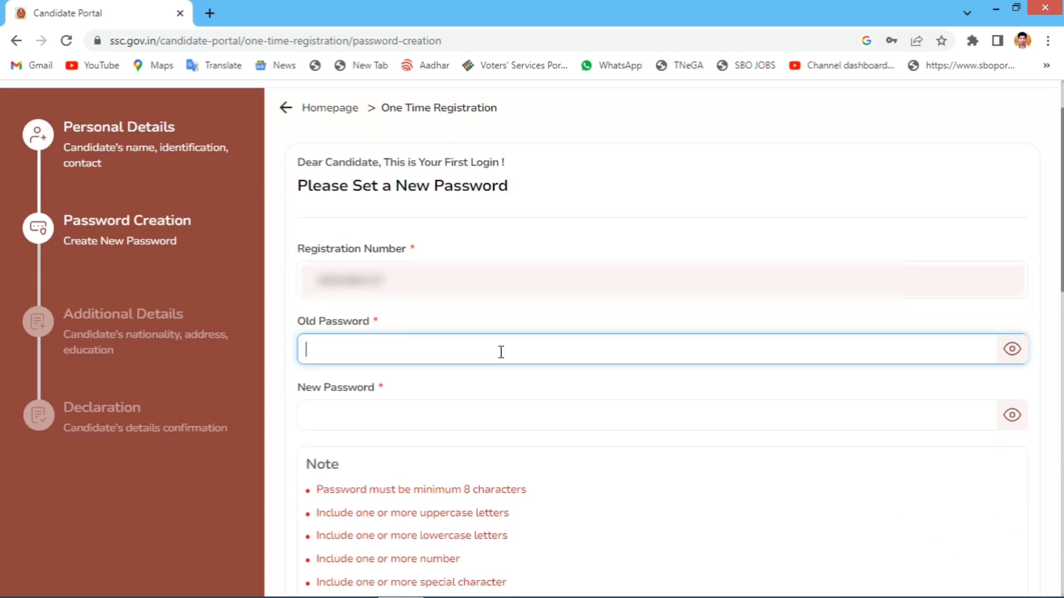
pyautogui.click(1012, 352)
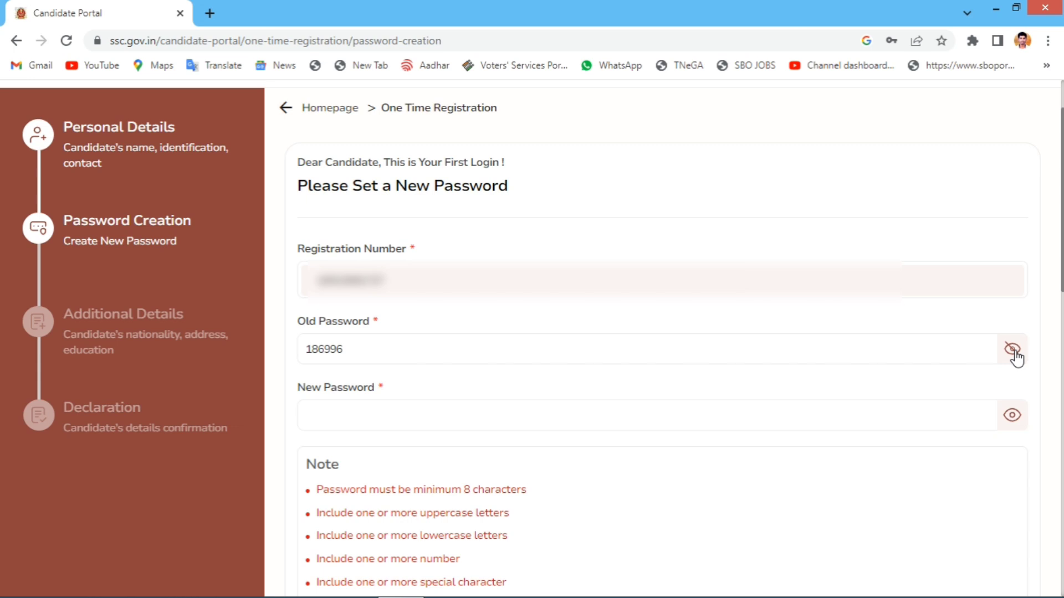
pyautogui.click(1013, 355)
# - Enter the new password and a matching confirmation, revealing the confirmation briefly to check it
pyautogui.click(683, 425)
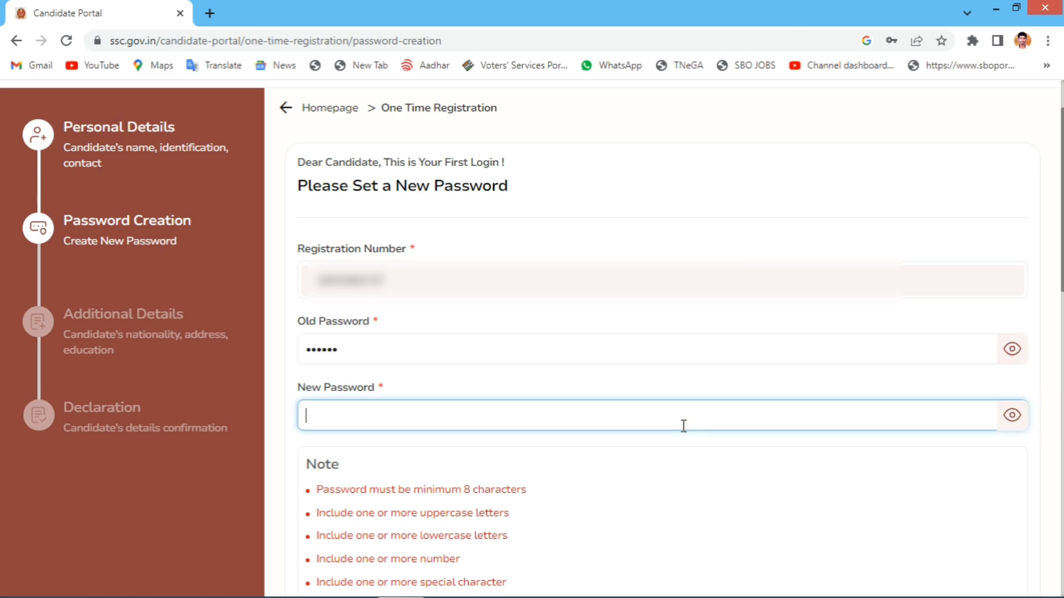
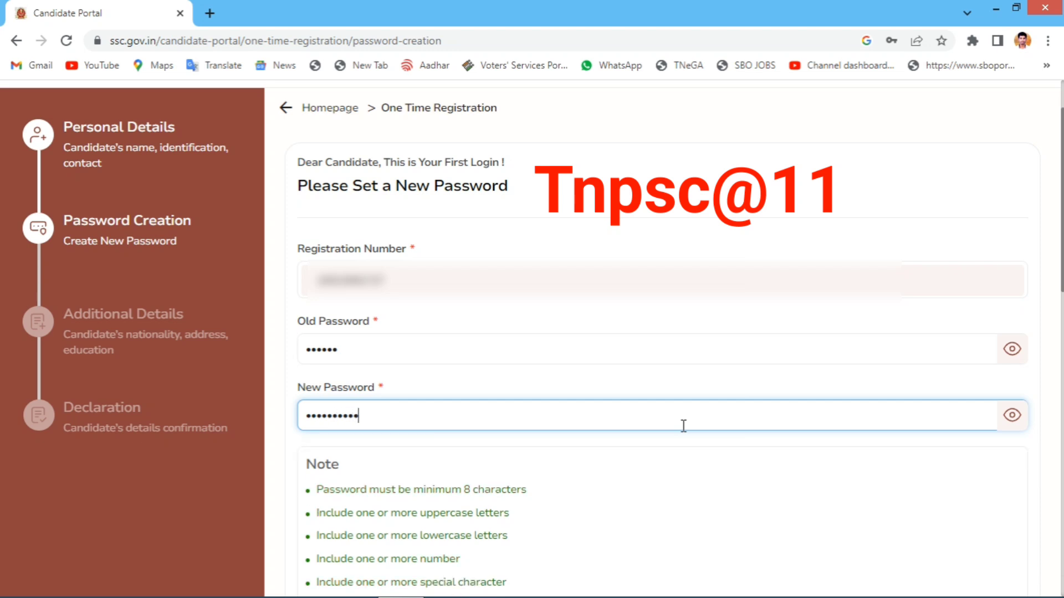
pyautogui.scroll(-4, 458, 422)
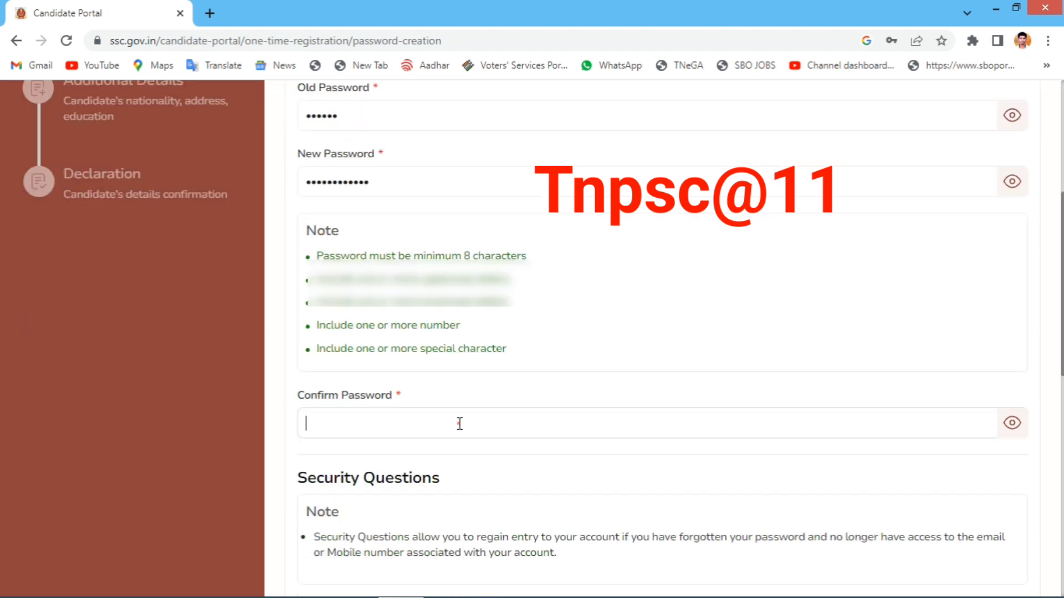
pyautogui.click(458, 424)
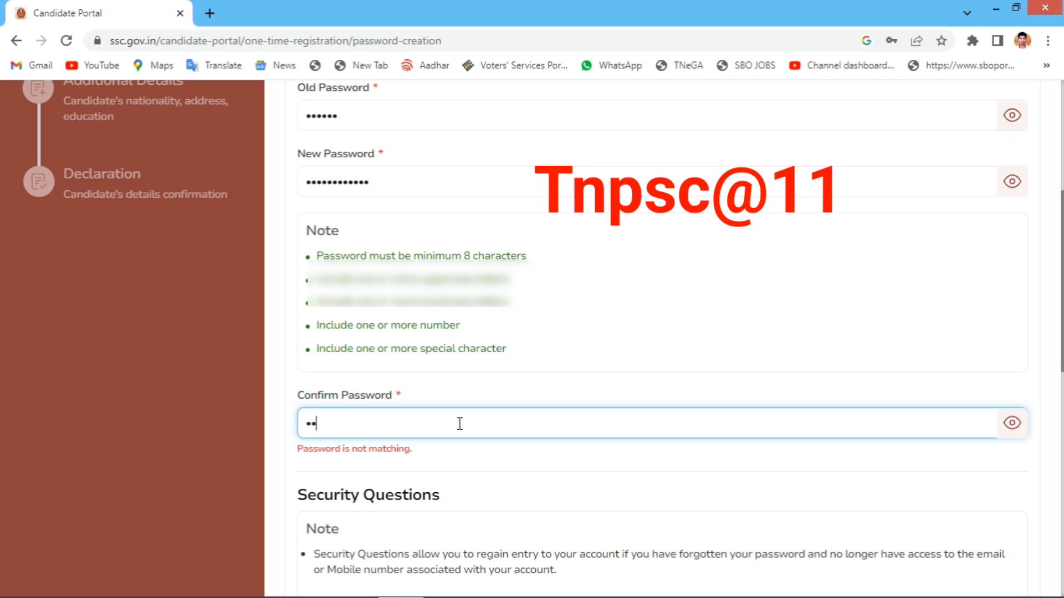
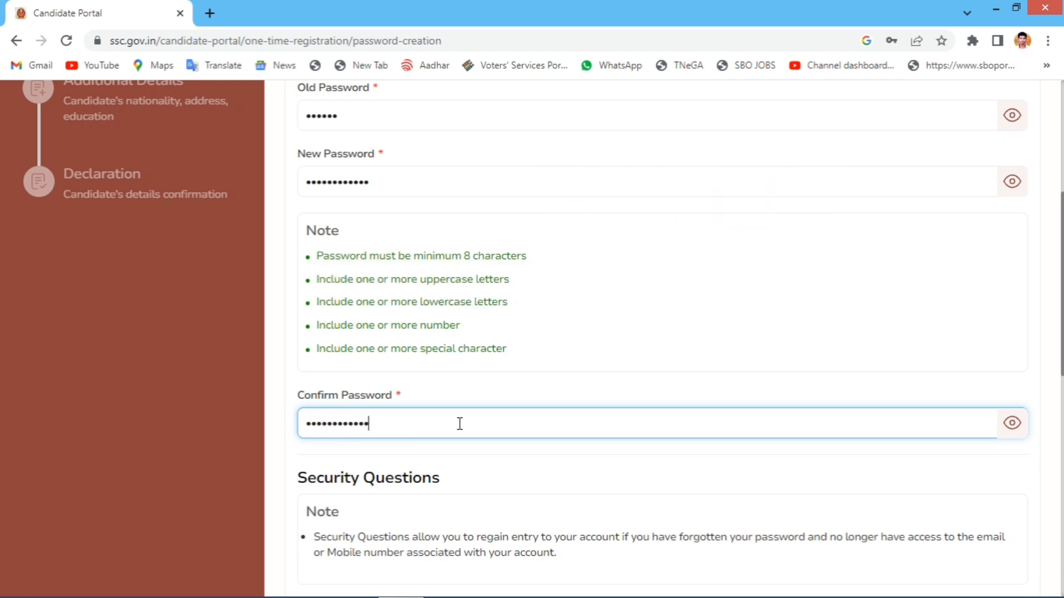
pyautogui.scroll(1, 834, 454)
pyautogui.click(1019, 509)
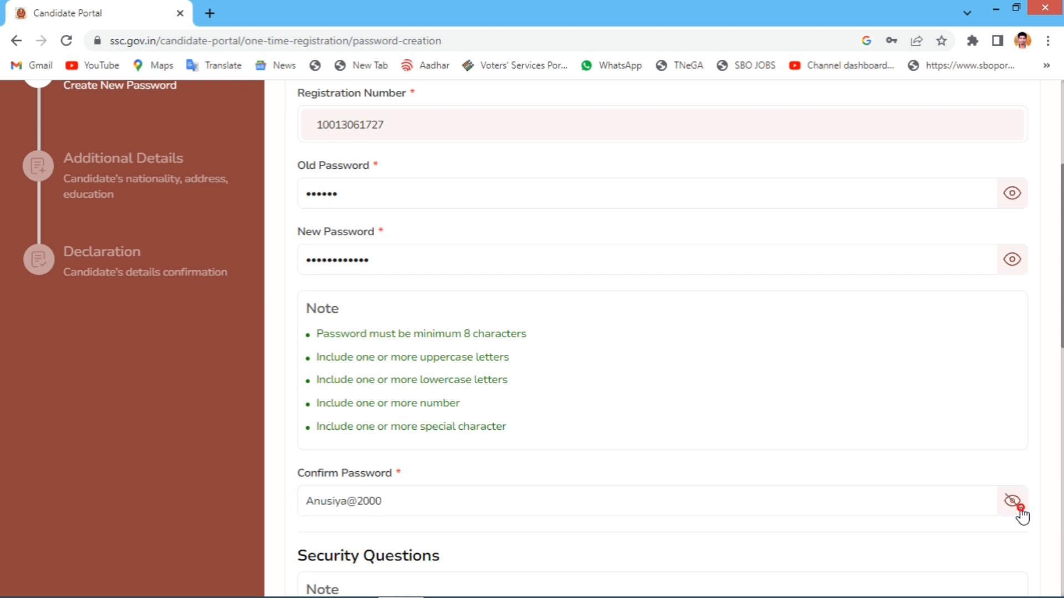
pyautogui.click(1016, 508)
pyautogui.scroll(-4, 887, 477)
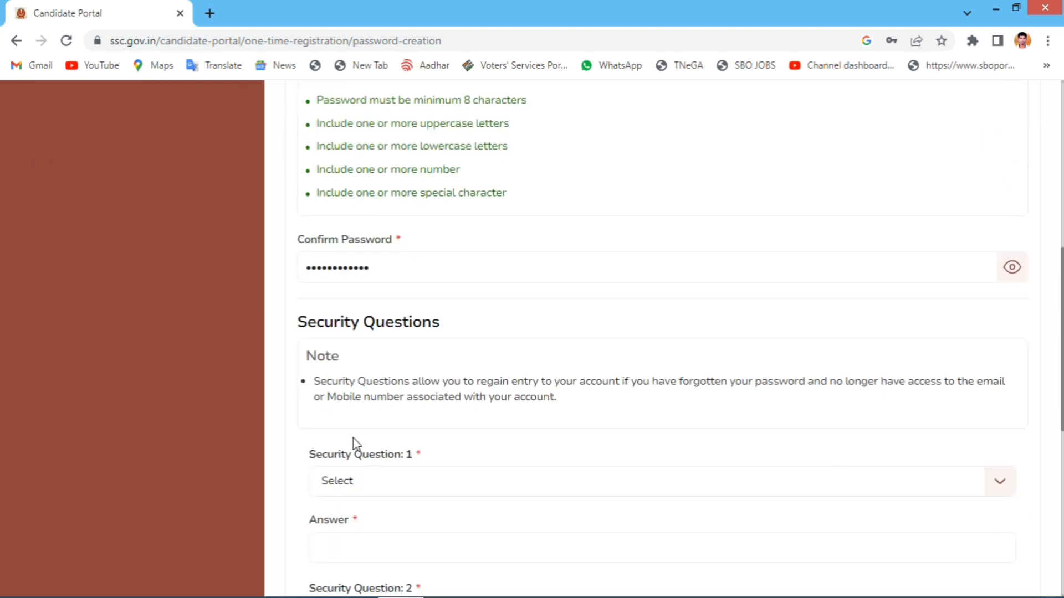
# - Choose the birth-city question as Security Question 1 and enter its answer
pyautogui.scroll(-3, 501, 465)
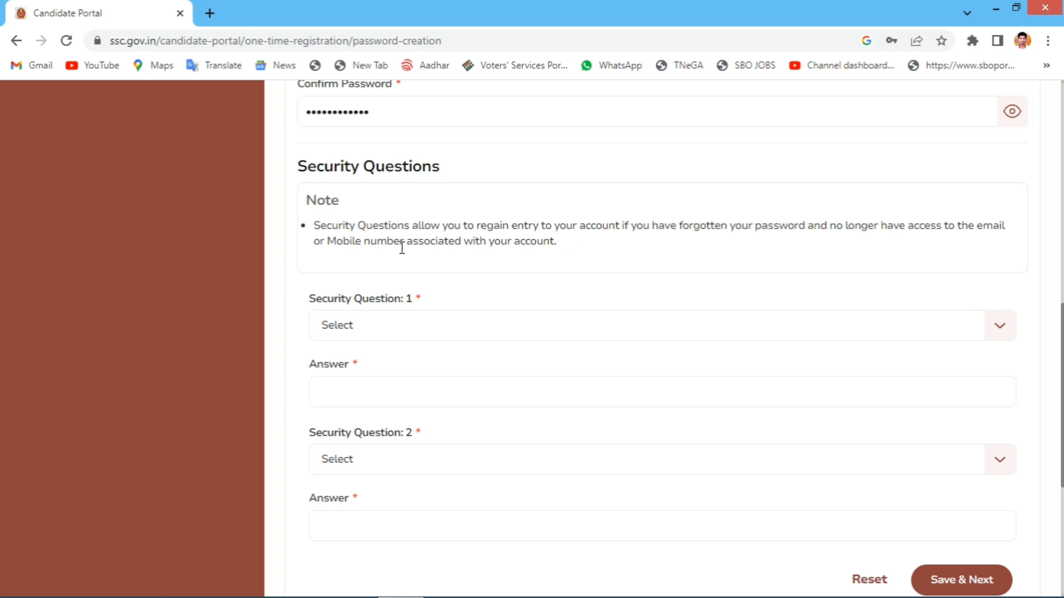
pyautogui.click(387, 331)
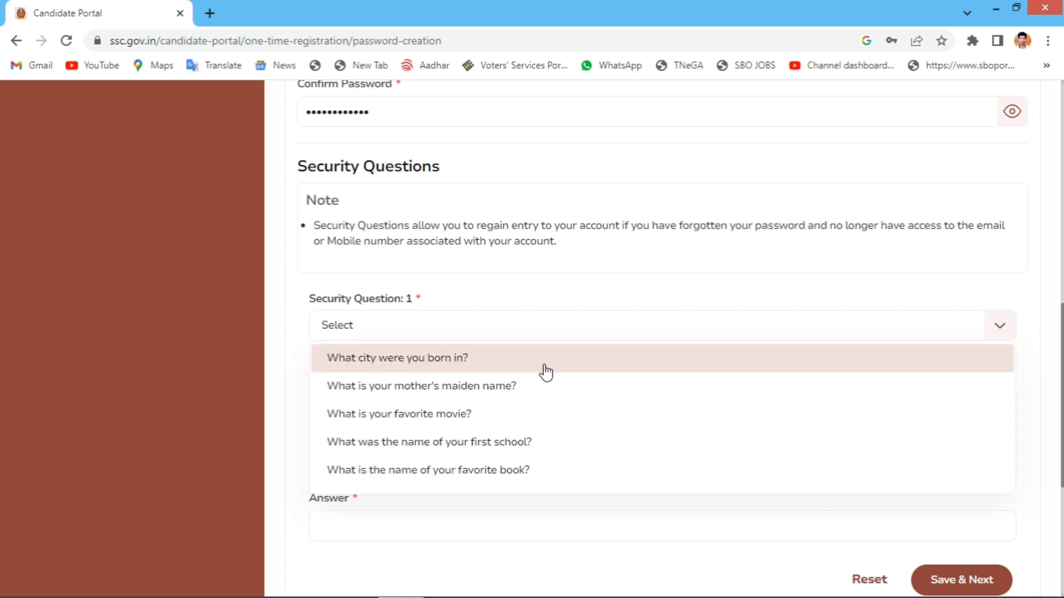
pyautogui.click(507, 369)
pyautogui.click(427, 396)
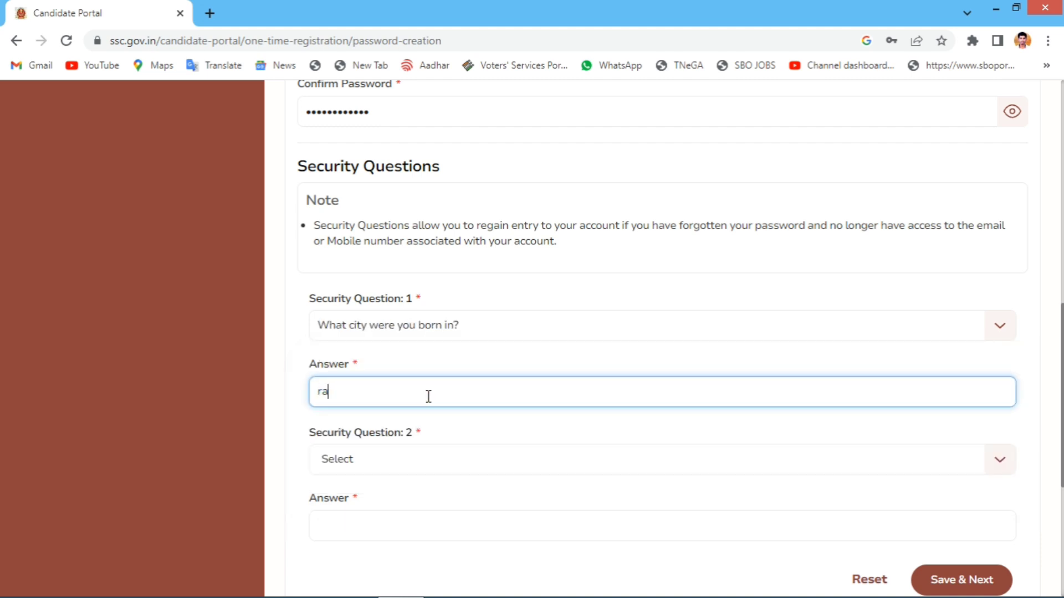
# - Choose the mother's-maiden-name question with its answer, then save and acknowledge the password created message
pyautogui.click(441, 465)
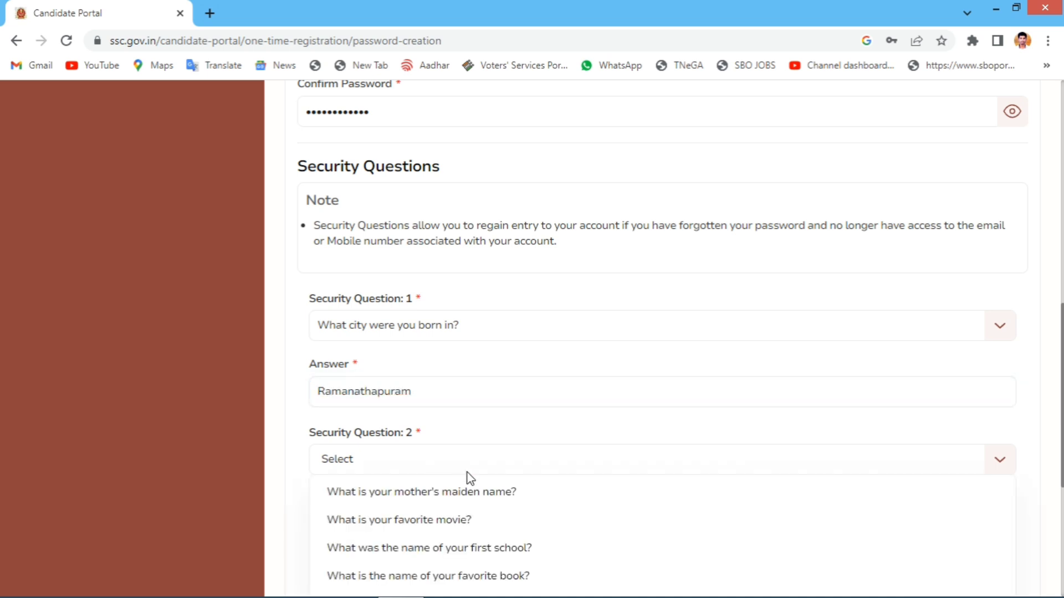
pyautogui.click(515, 491)
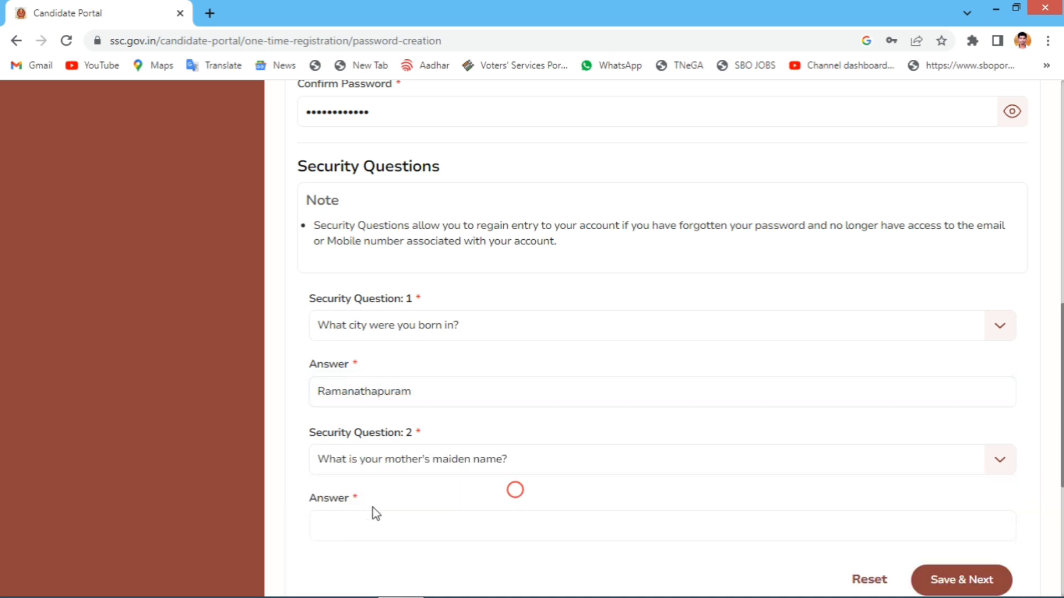
pyautogui.click(382, 524)
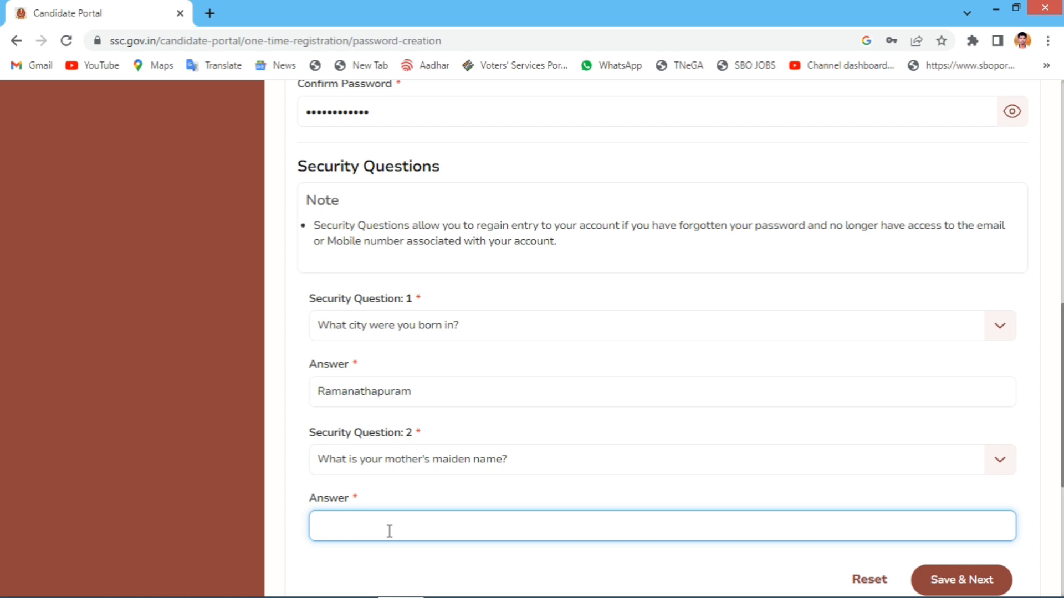
pyautogui.scroll(-1, 982, 499)
pyautogui.click(982, 500)
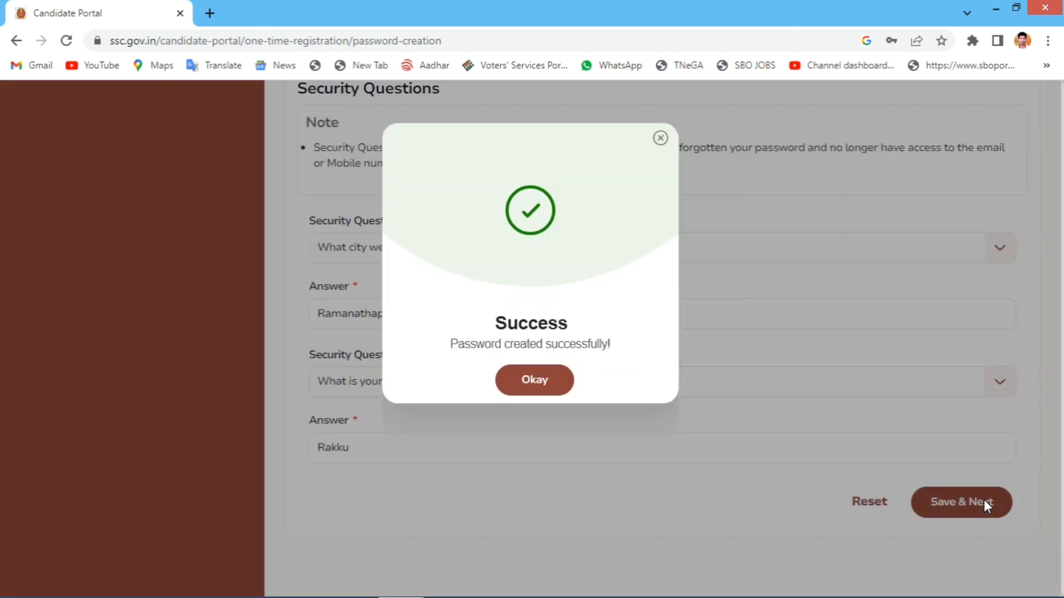
pyautogui.click(542, 389)
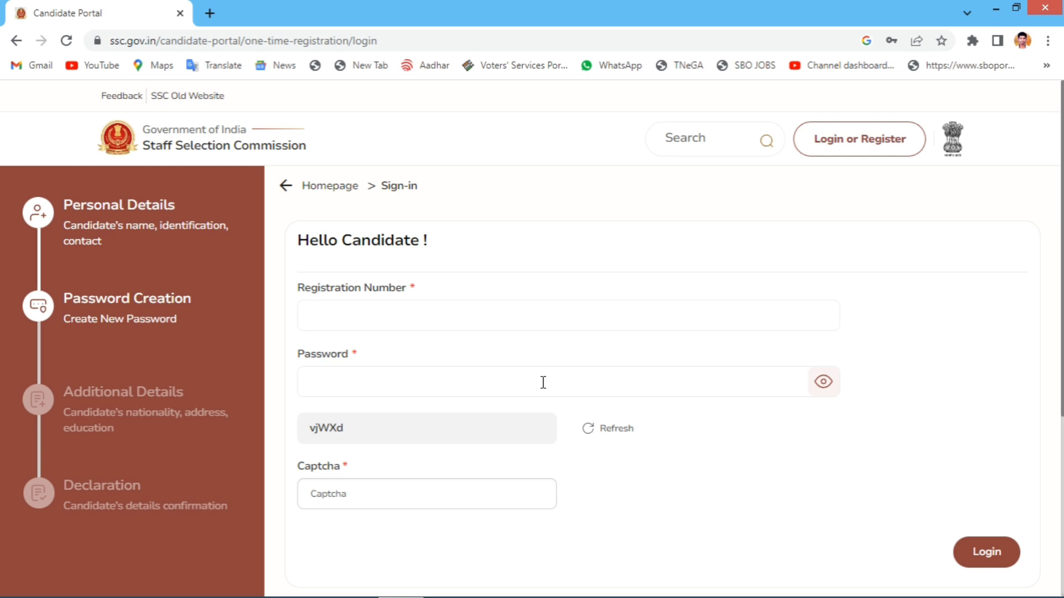
# - Log in by pasting the registration number and new password and entering the captcha
pyautogui.hotkey('ctrl', 'v')
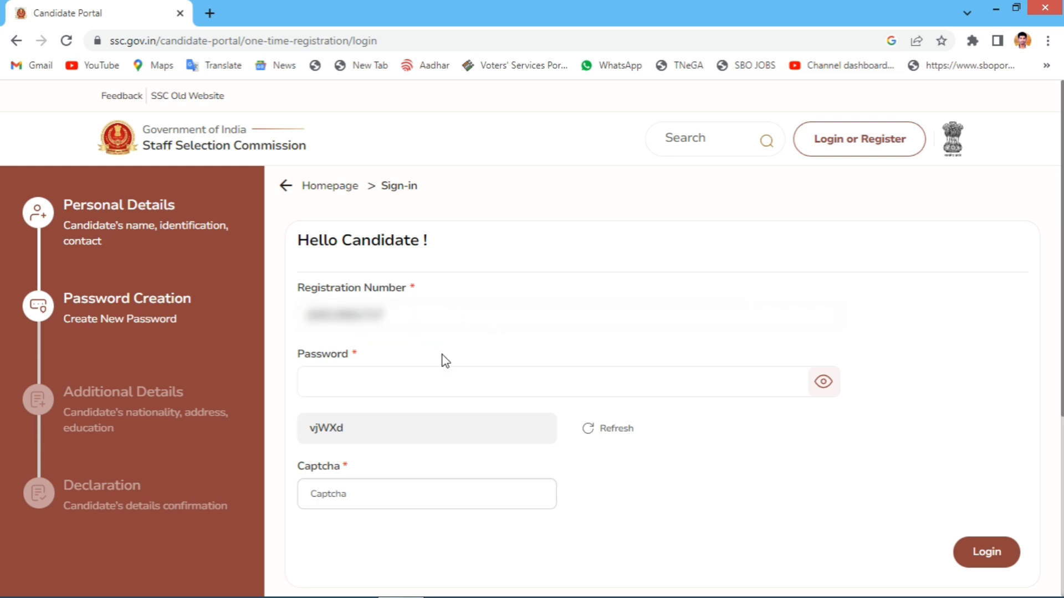
pyautogui.click(410, 388)
pyautogui.hotkey('ctrl', 'v')
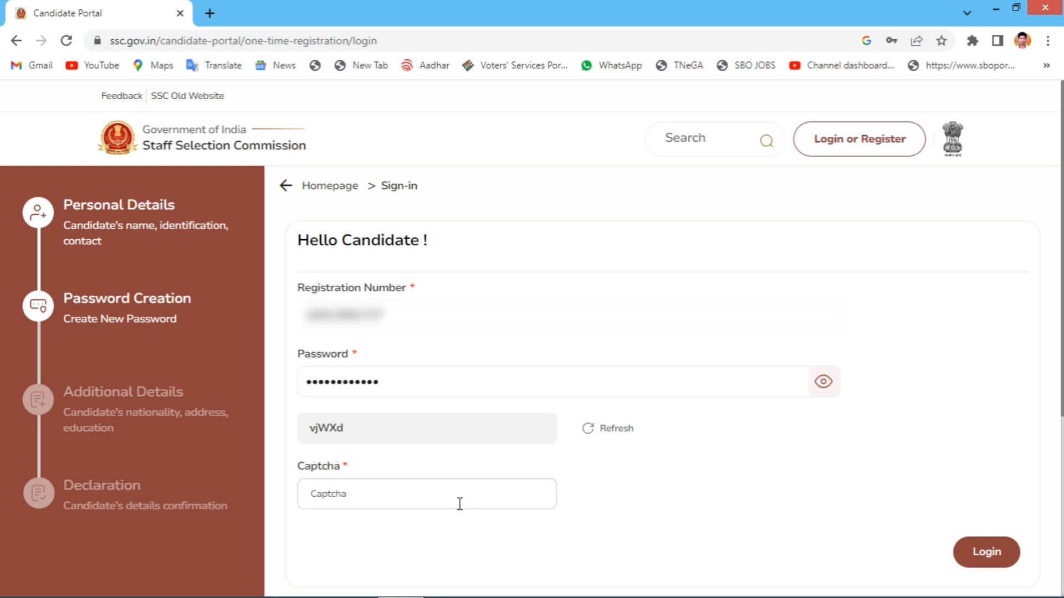
pyautogui.click(459, 503)
pyautogui.write('v')
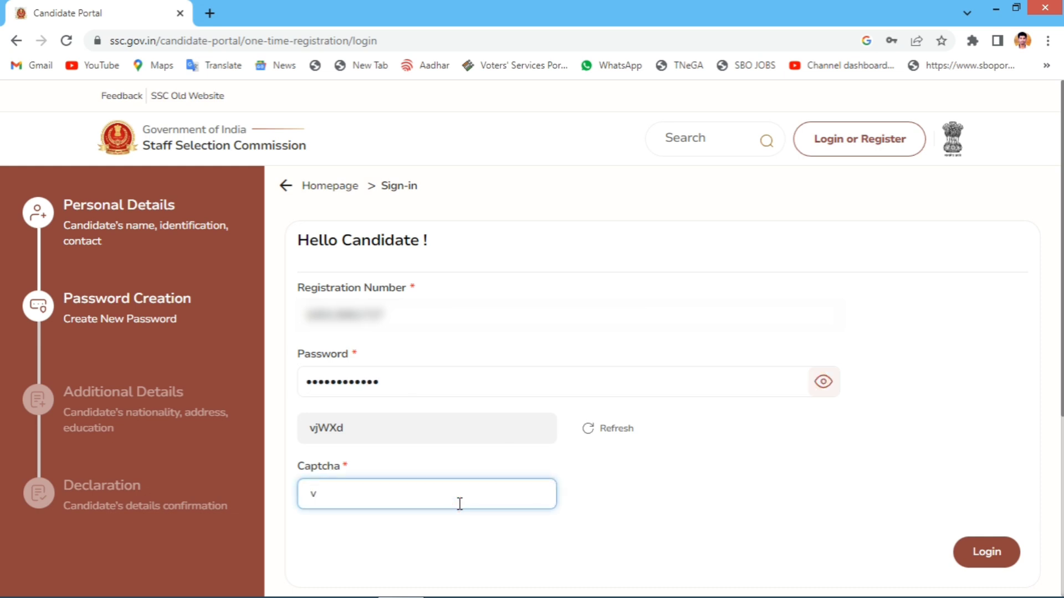
pyautogui.write('jWXd')
pyautogui.click(991, 551)
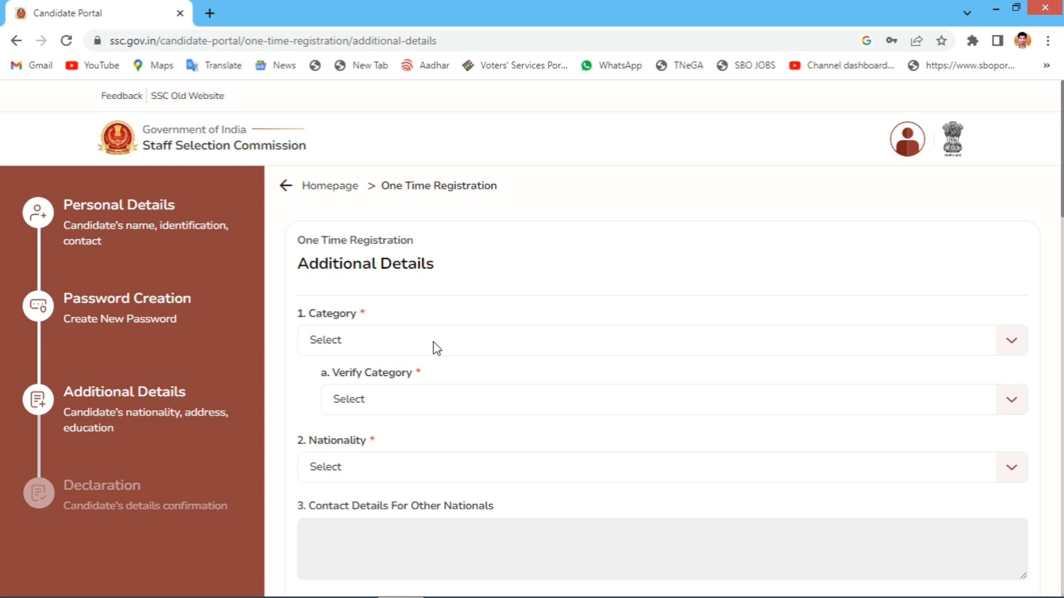
# - Set Category and Verify Category to OBC and Nationality to Citizen of India
pyautogui.click(453, 349)
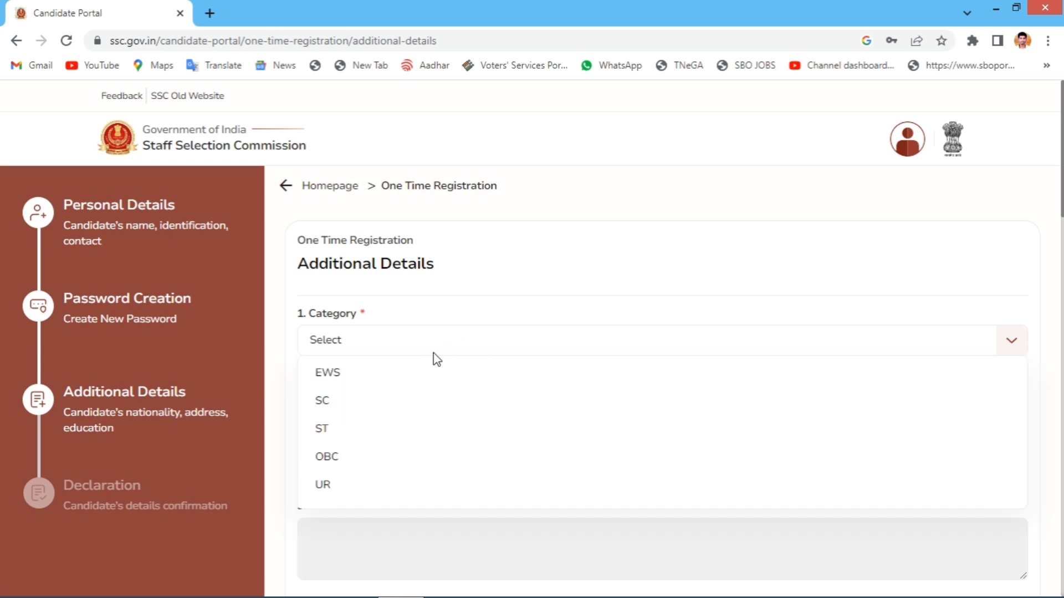
pyautogui.click(387, 456)
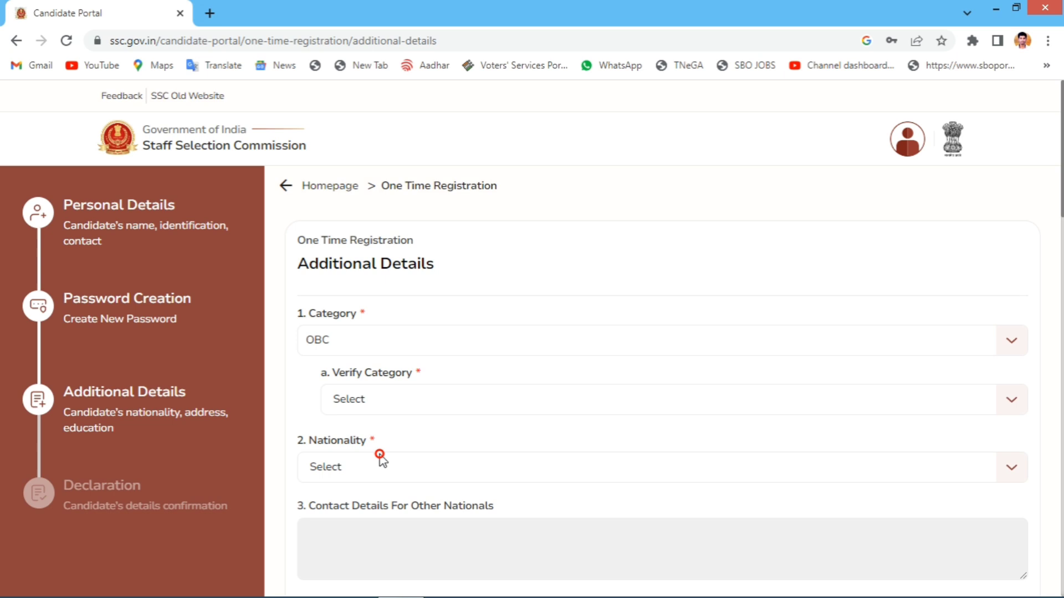
pyautogui.click(456, 403)
pyautogui.click(409, 516)
pyautogui.scroll(-2, 514, 382)
pyautogui.click(514, 384)
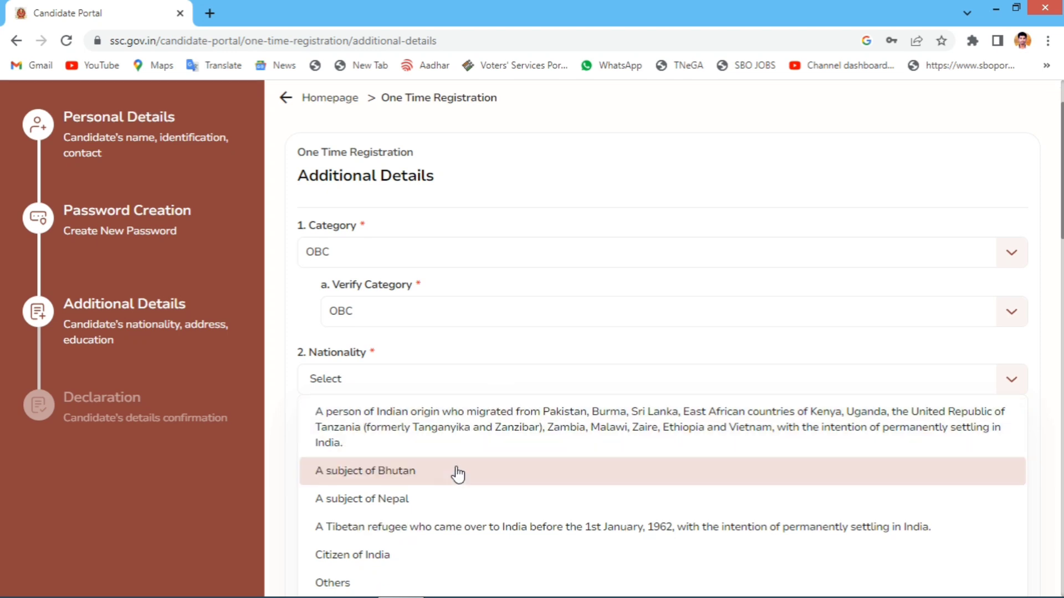
pyautogui.scroll(-3, 438, 454)
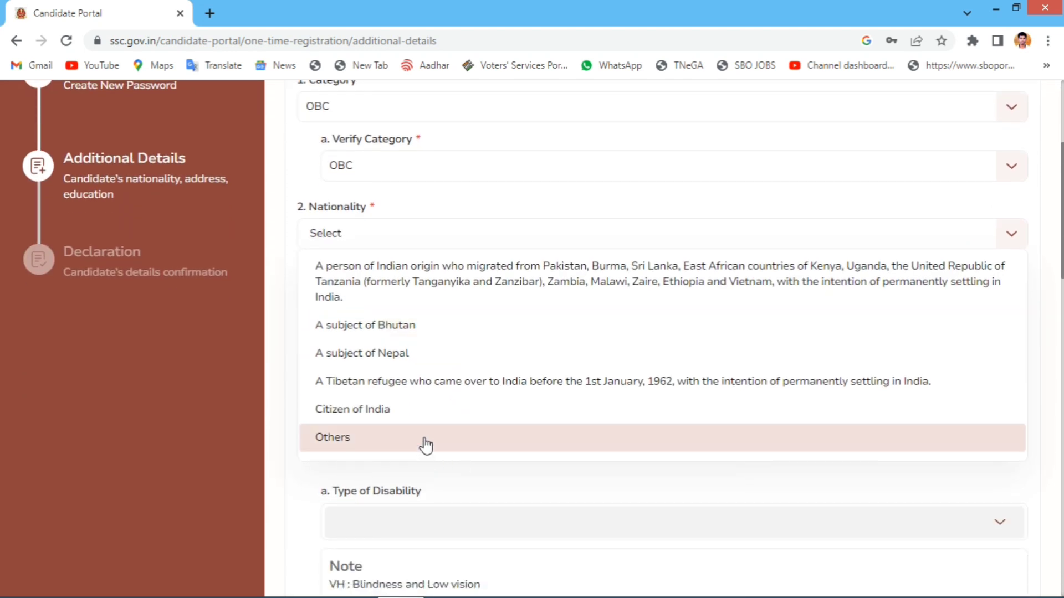
pyautogui.click(404, 418)
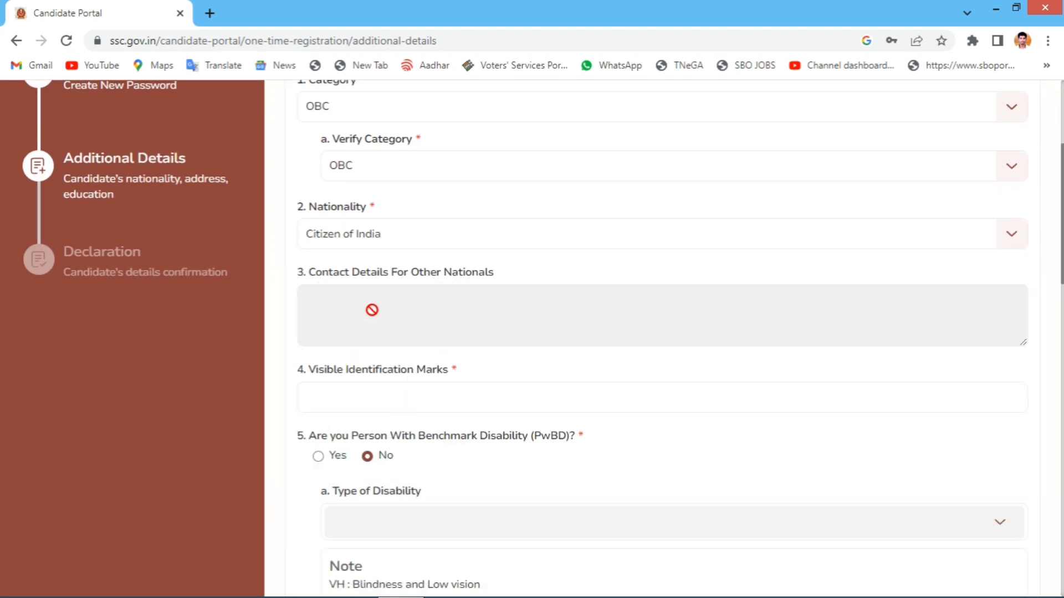
# - Enter 'A MOLE ON THE FRONT OF THE NECK' as the visible identification mark
pyautogui.click(365, 392)
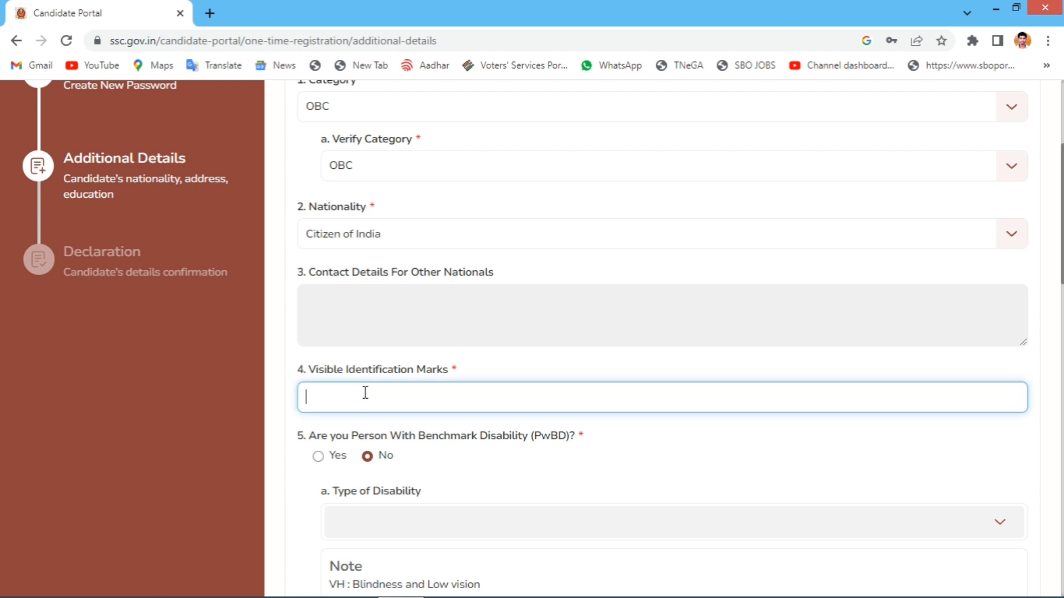
pyautogui.write('A MOLE ON THE FRONT OF THE NECK')
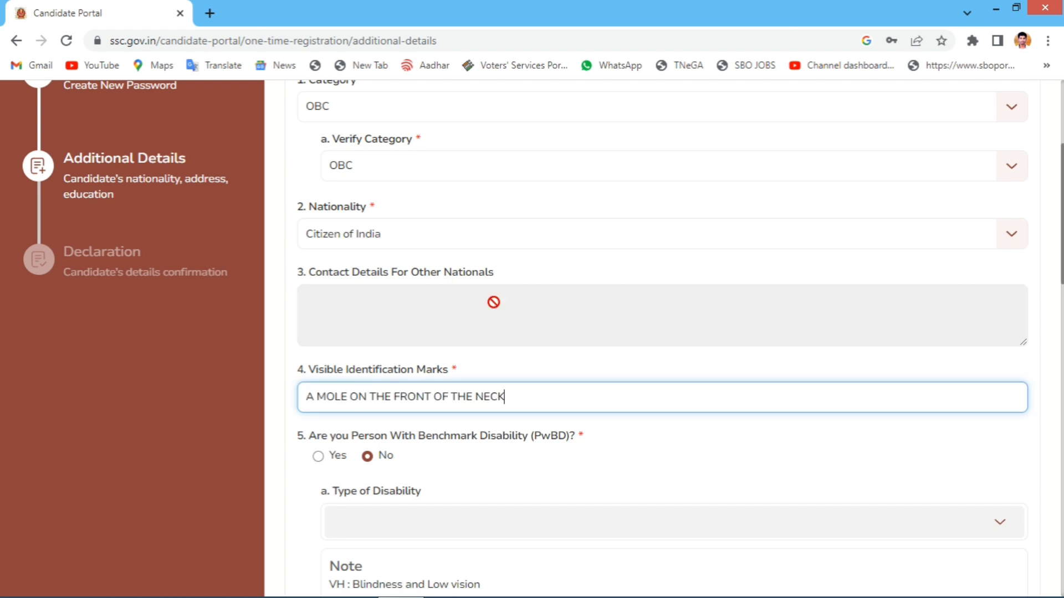
pyautogui.scroll(-3, 620, 332)
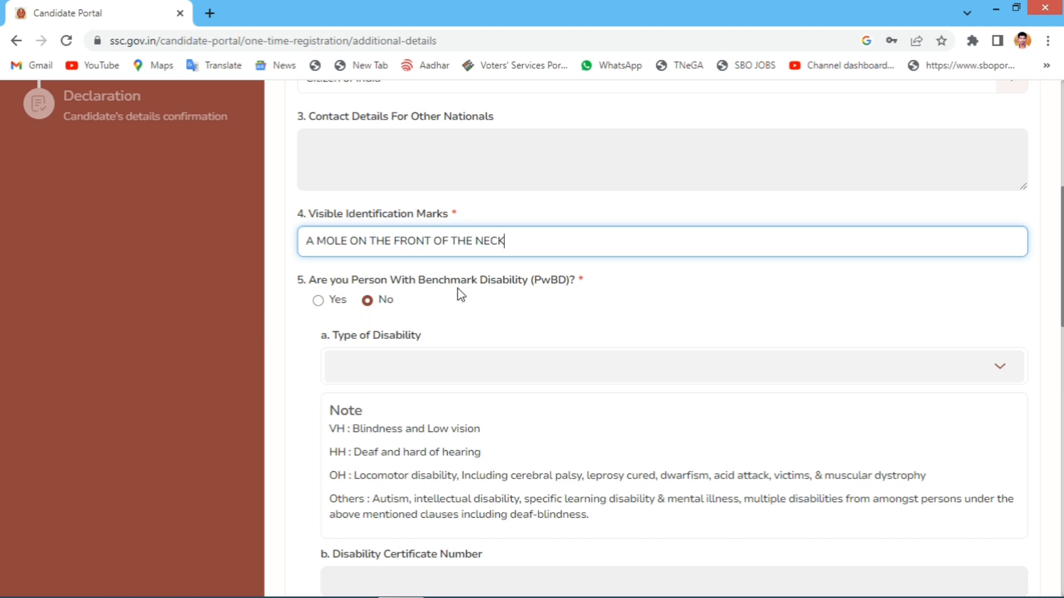
pyautogui.scroll(-3, 416, 346)
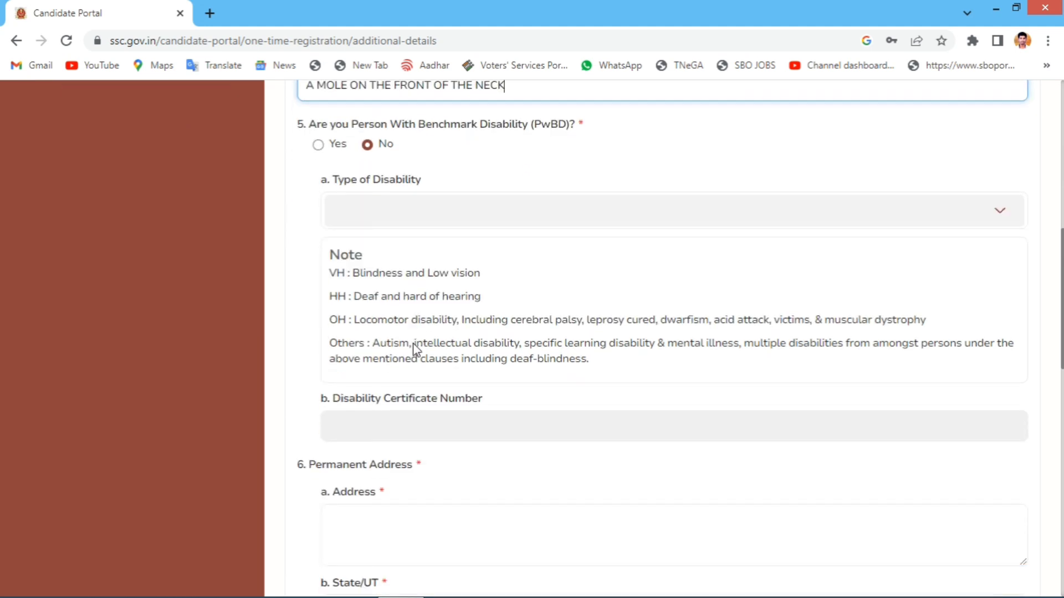
pyautogui.scroll(-1, 443, 343)
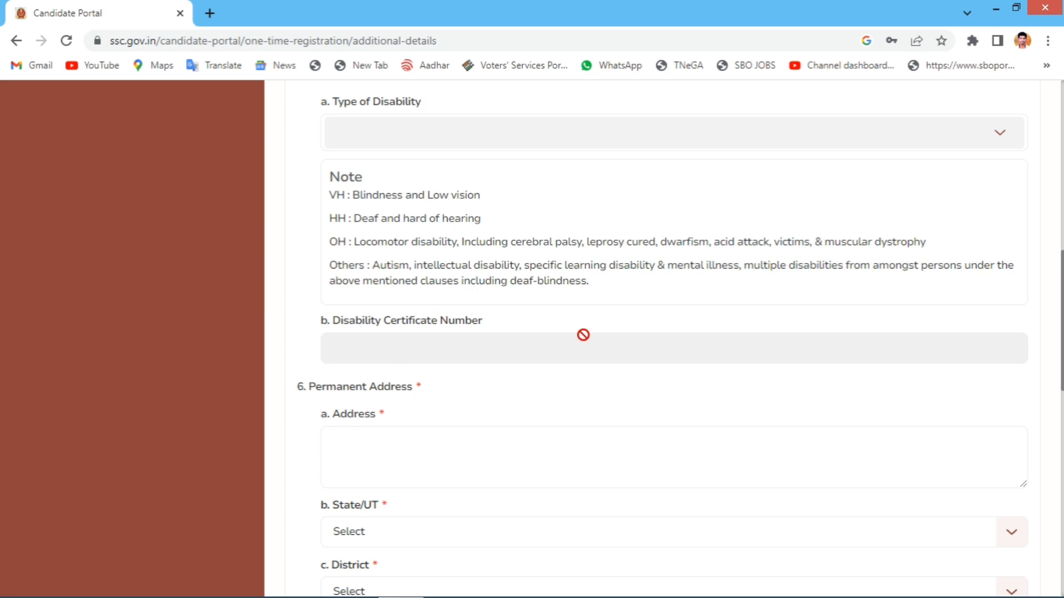
pyautogui.scroll(-3, 585, 338)
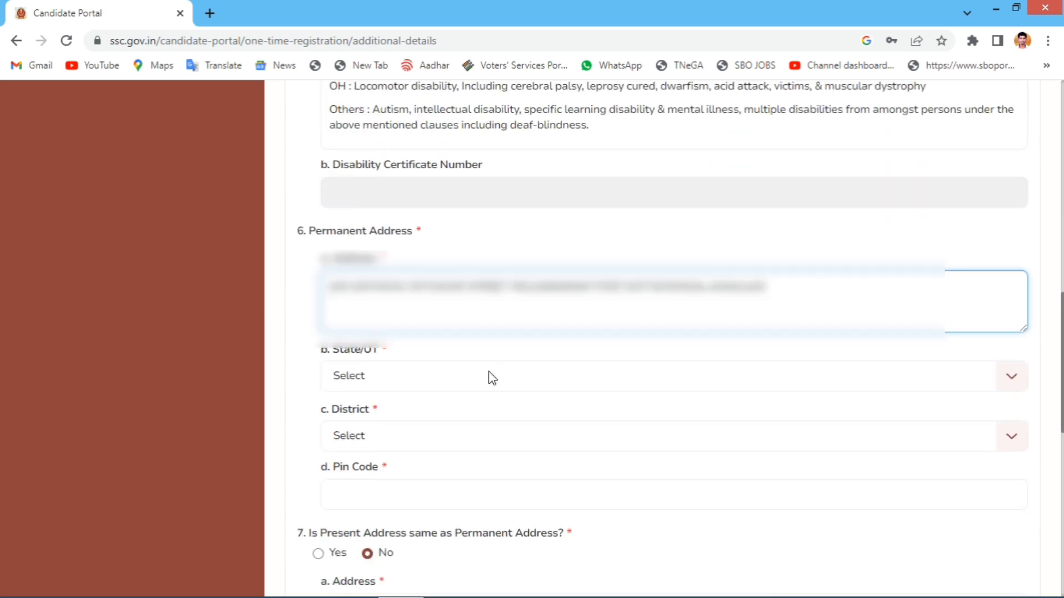
# - Choose the state and district of the permanent address and enter its pin code
pyautogui.click(489, 376)
pyautogui.press('t')
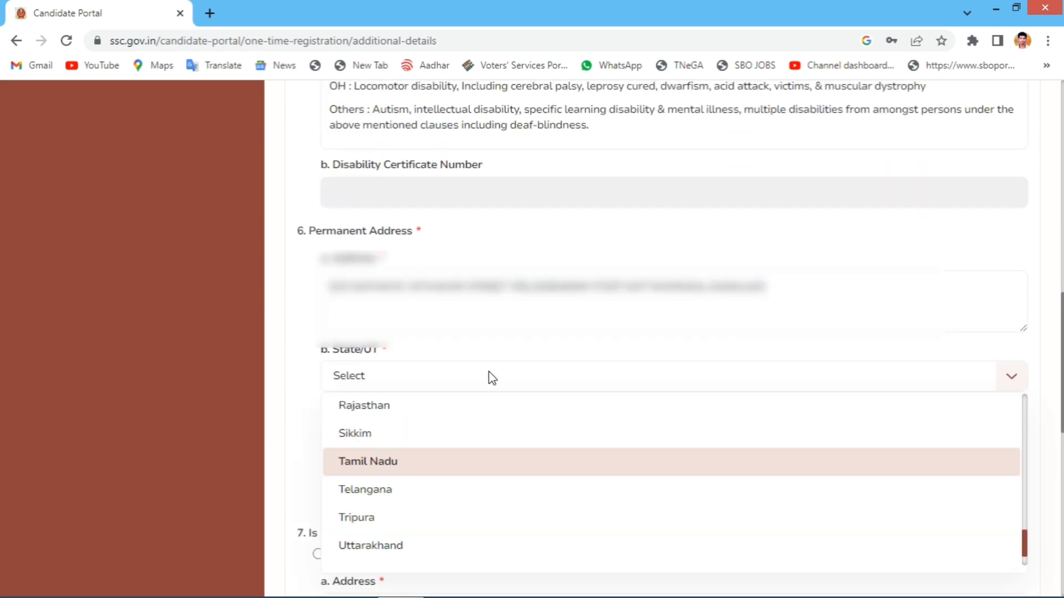
pyautogui.click(468, 464)
pyautogui.click(425, 444)
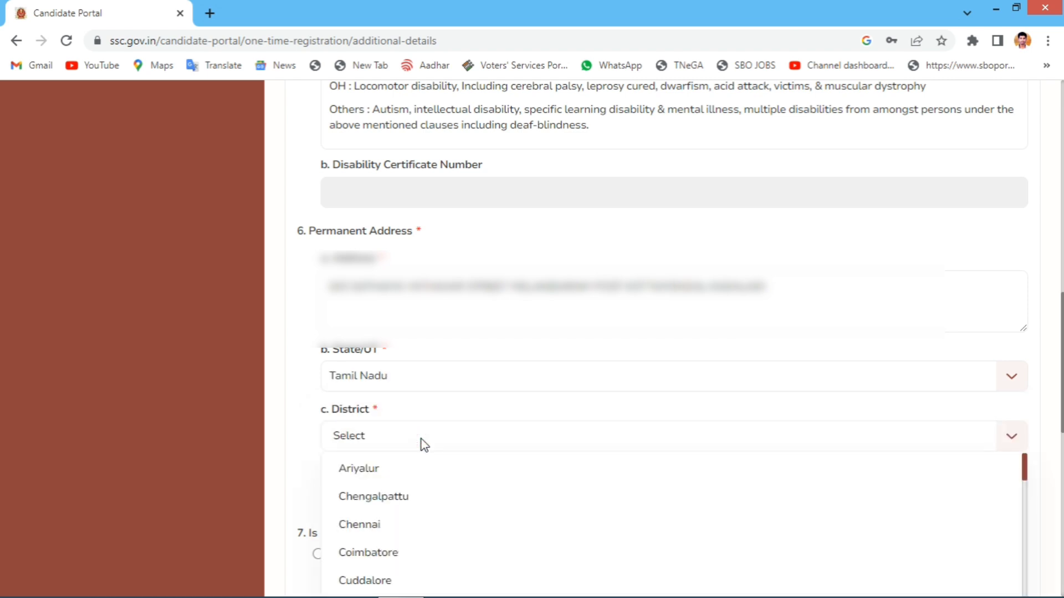
pyautogui.press('r')
pyautogui.click(441, 515)
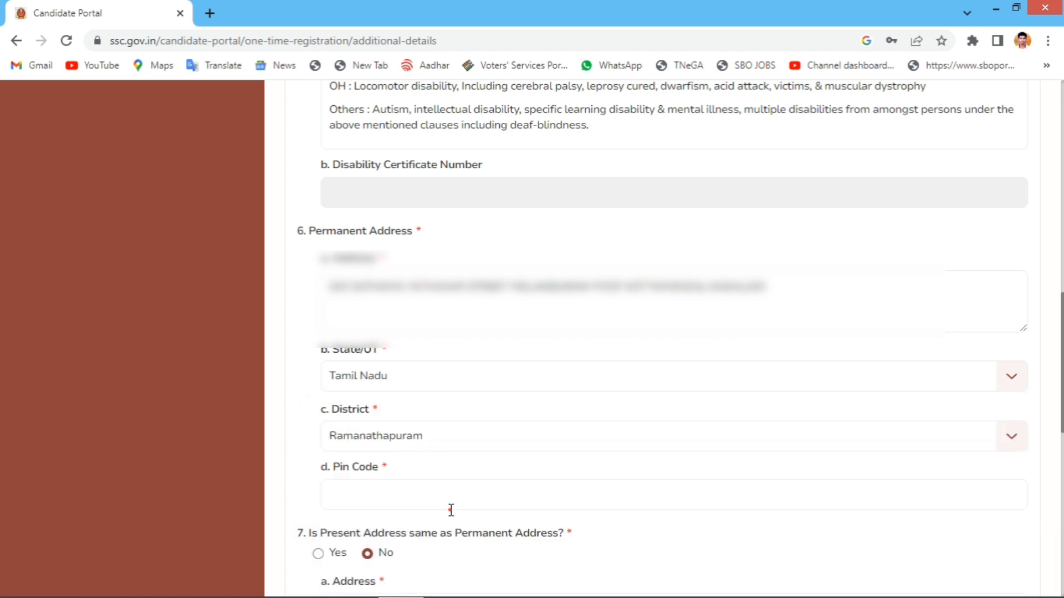
pyautogui.click(461, 491)
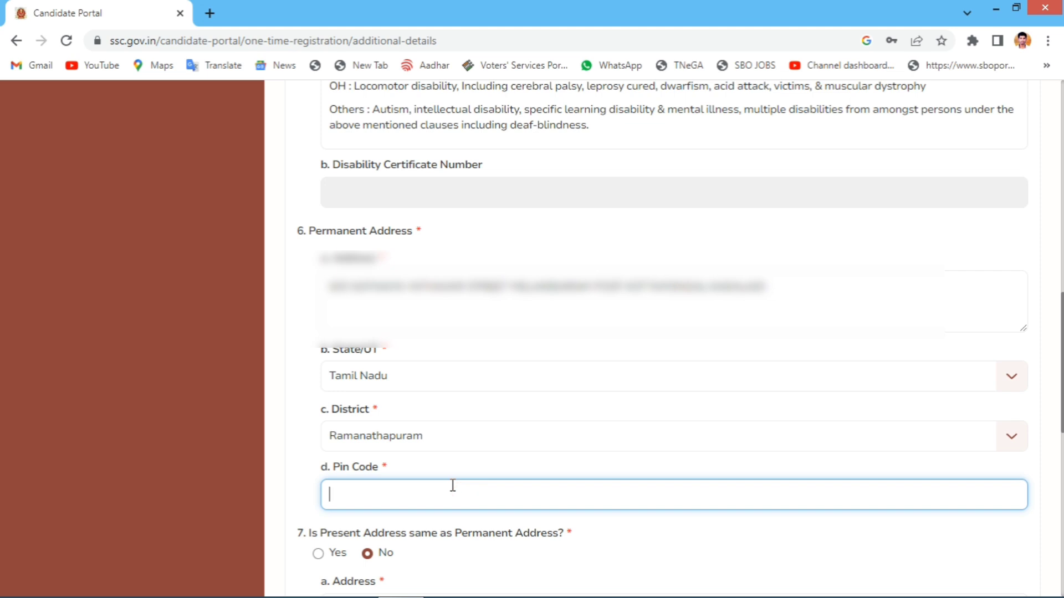
pyautogui.write('623501')
# - Mark the present address as the same as the permanent address and save the additional details
pyautogui.scroll(-2, 491, 466)
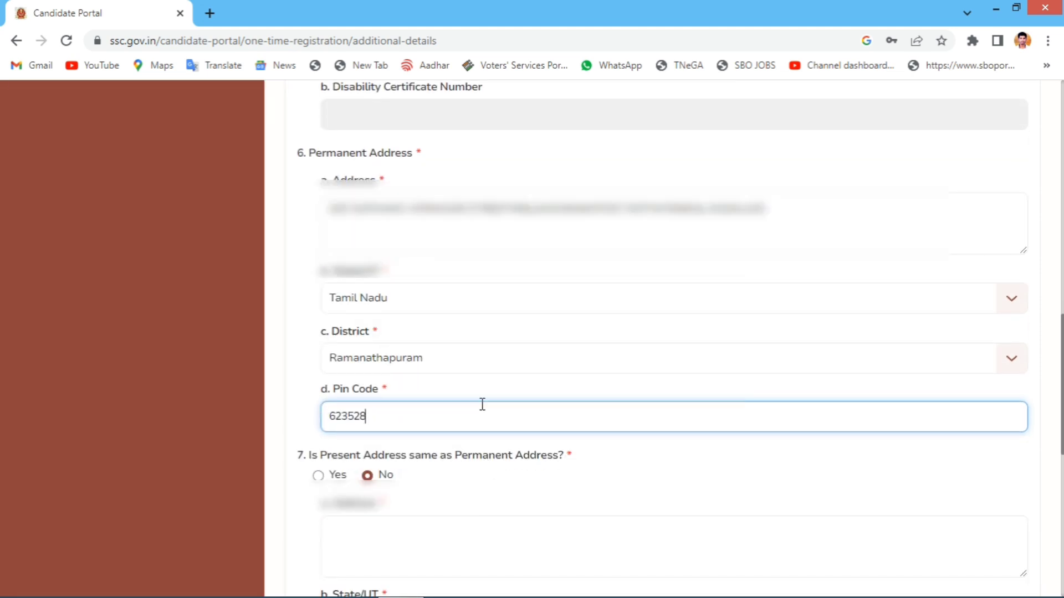
pyautogui.scroll(-2, 481, 409)
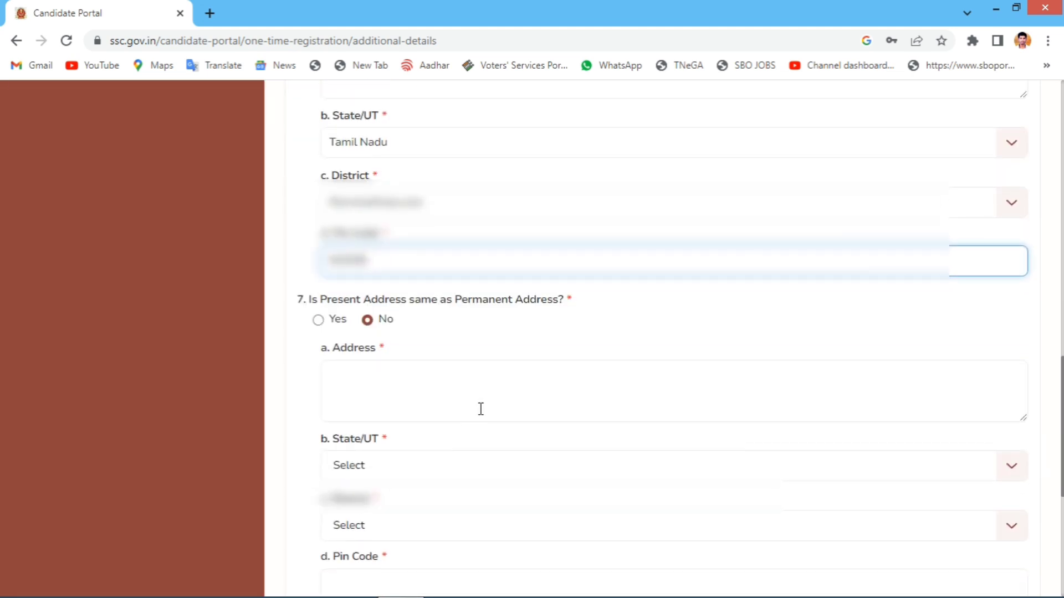
pyautogui.click(319, 321)
pyautogui.scroll(-1, 504, 398)
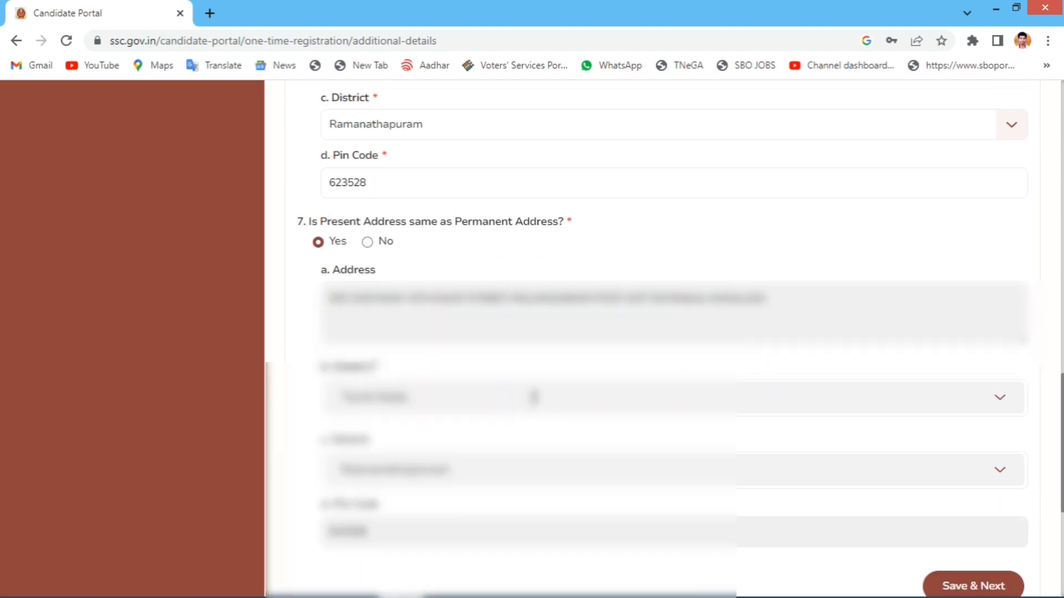
pyautogui.scroll(-3, 533, 397)
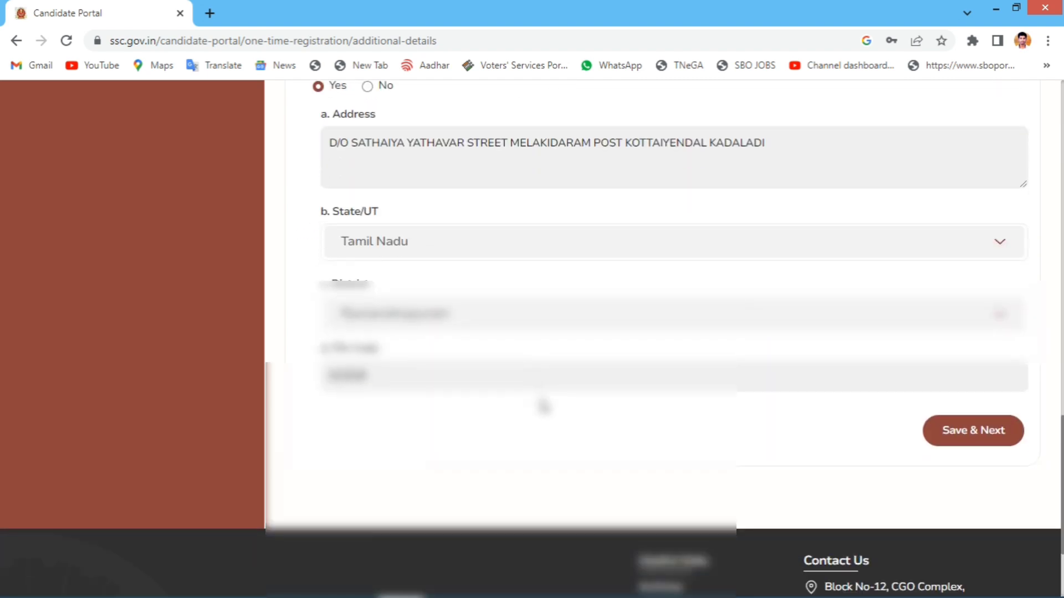
pyautogui.scroll(-1, 544, 400)
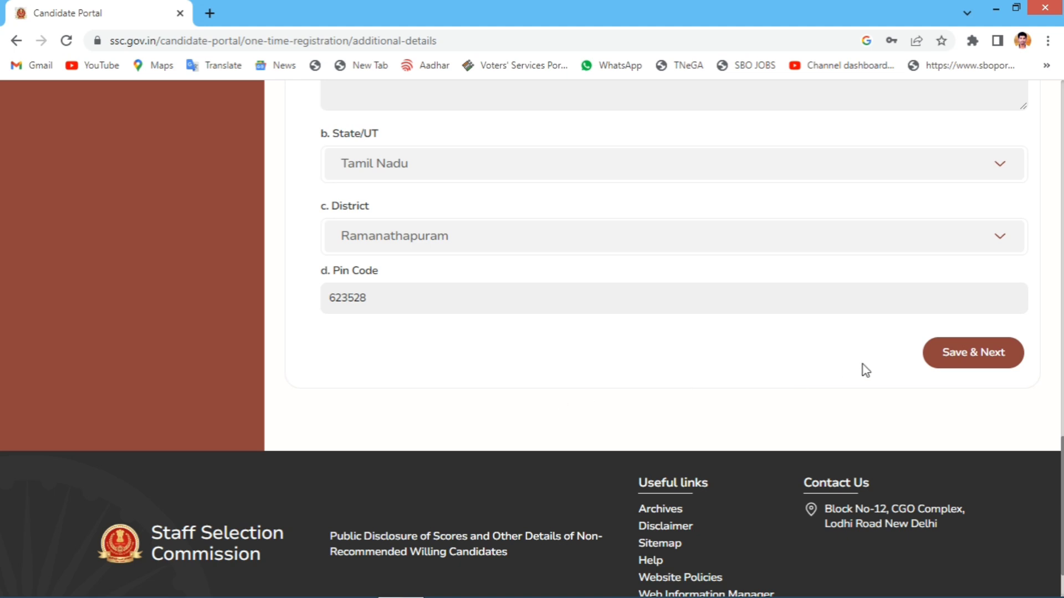
pyautogui.click(969, 358)
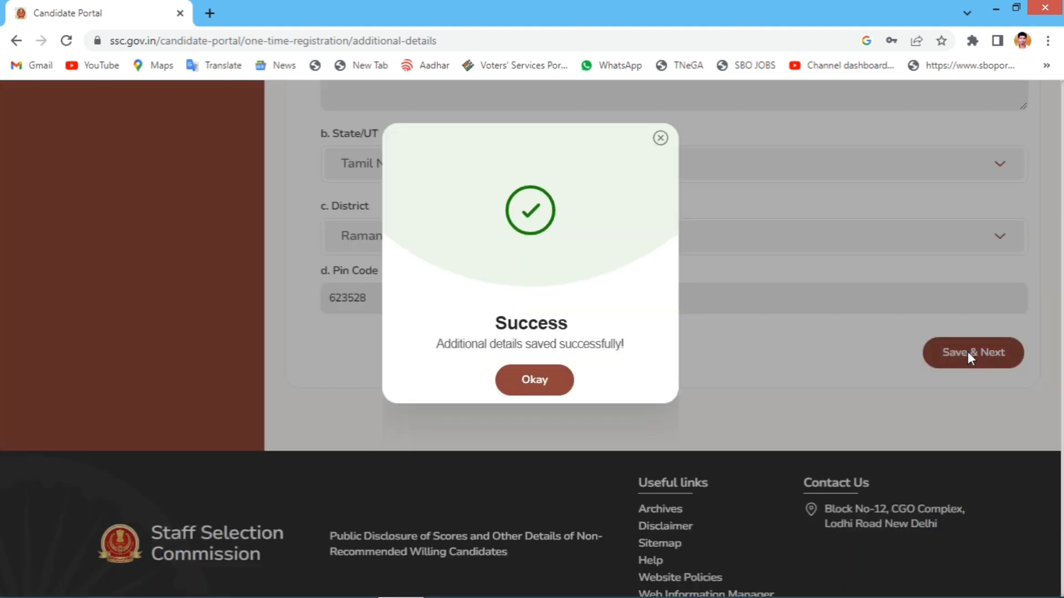
# - Accept the terms with 'I Agree' and preview the One Time Registration details
pyautogui.click(556, 388)
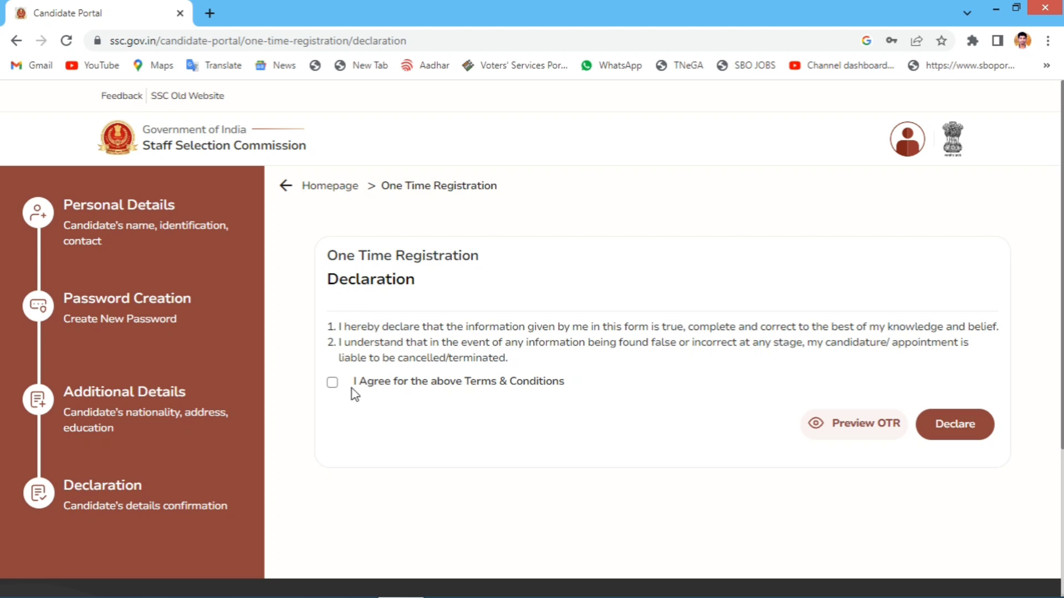
pyautogui.click(333, 384)
pyautogui.click(881, 430)
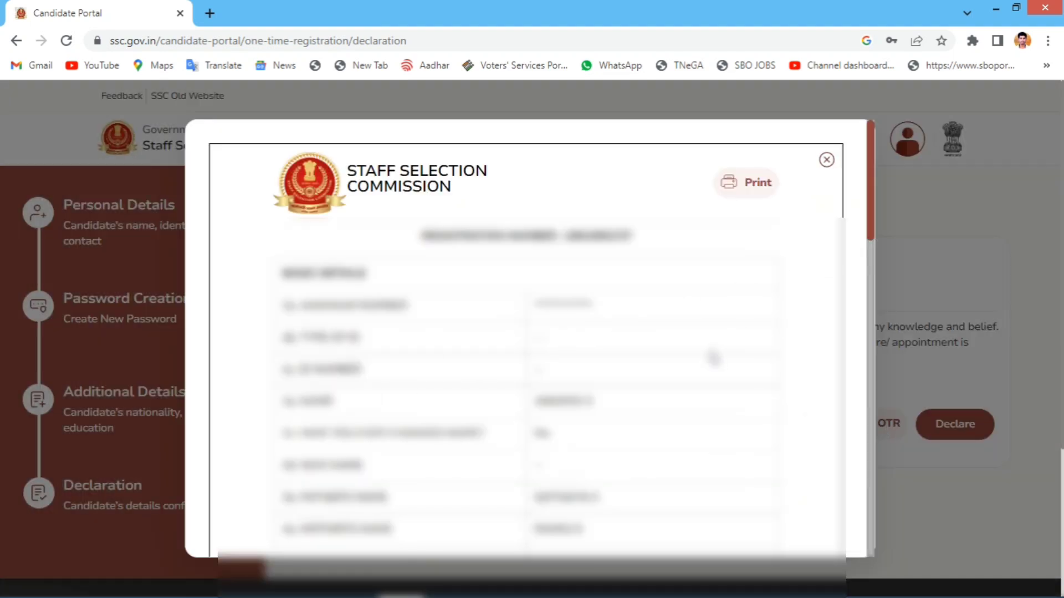
pyautogui.scroll(-4, 712, 356)
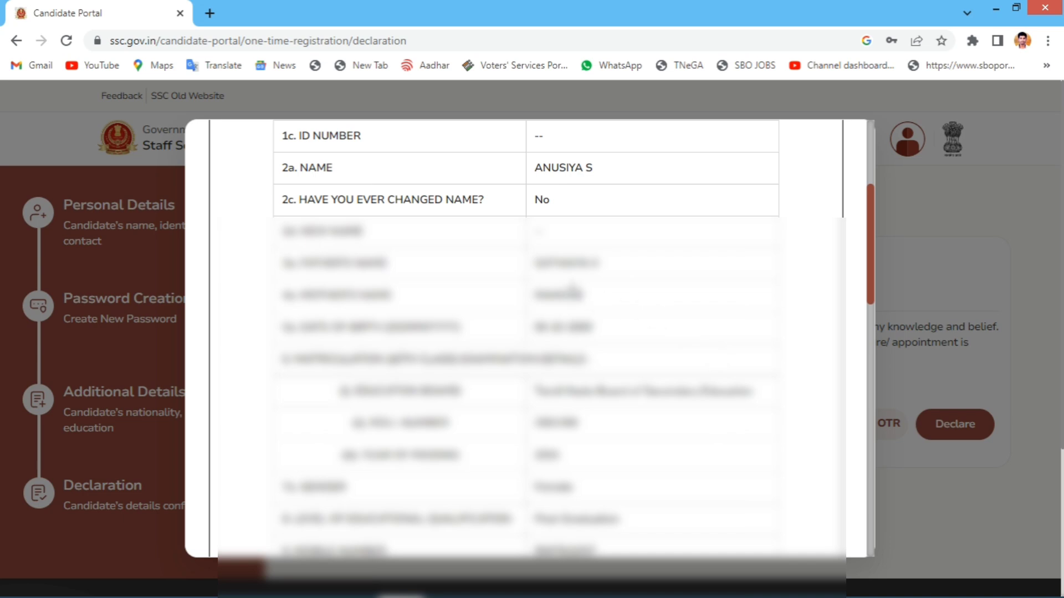
pyautogui.scroll(4, 632, 354)
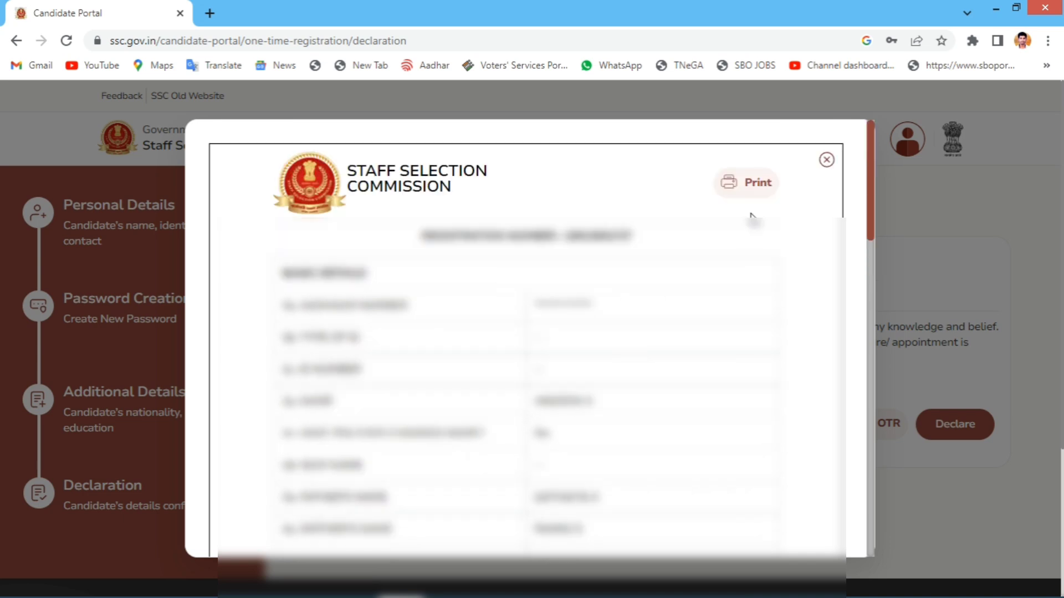
# - Print the registration preview, close it, and submit the declaration
pyautogui.click(745, 182)
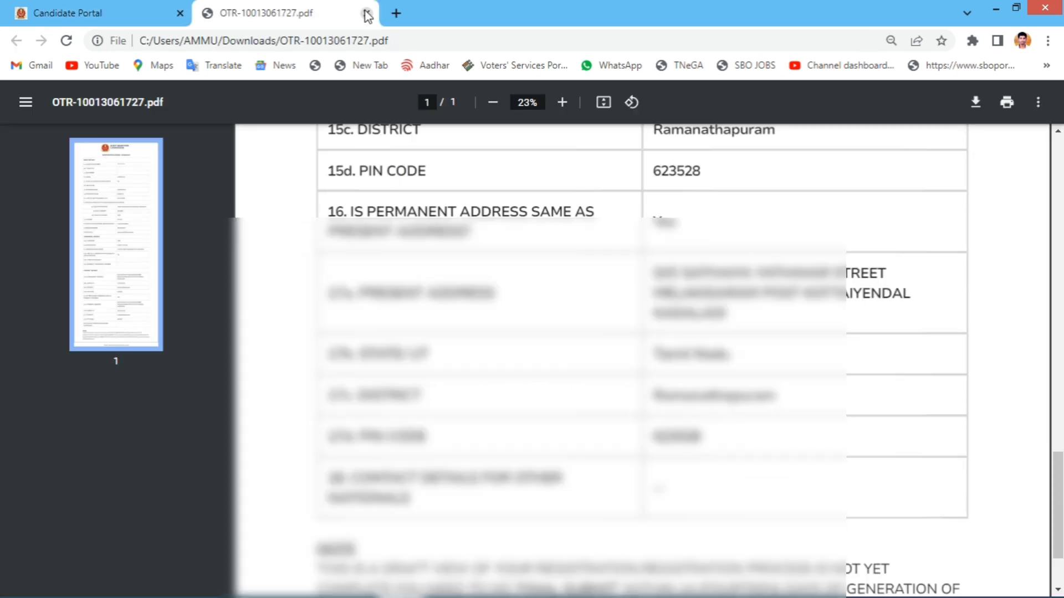
pyautogui.click(364, 11)
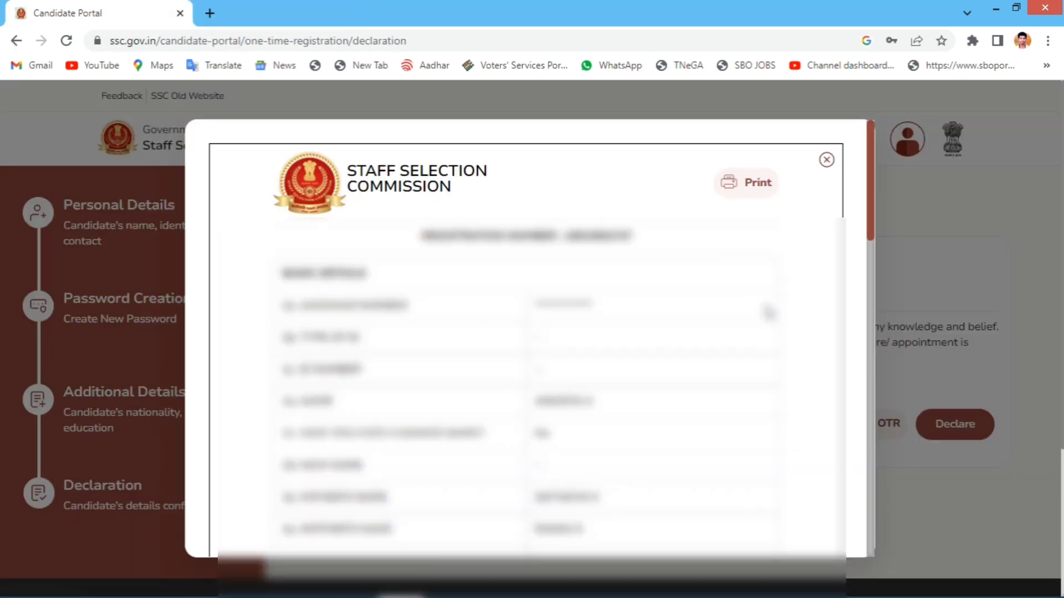
pyautogui.click(827, 160)
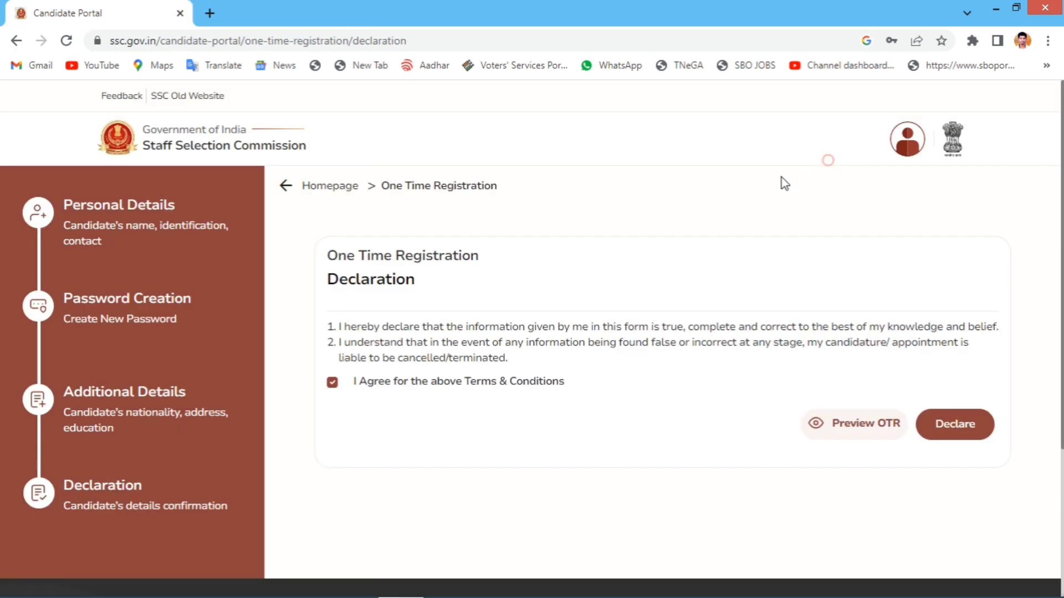
pyautogui.click(962, 428)
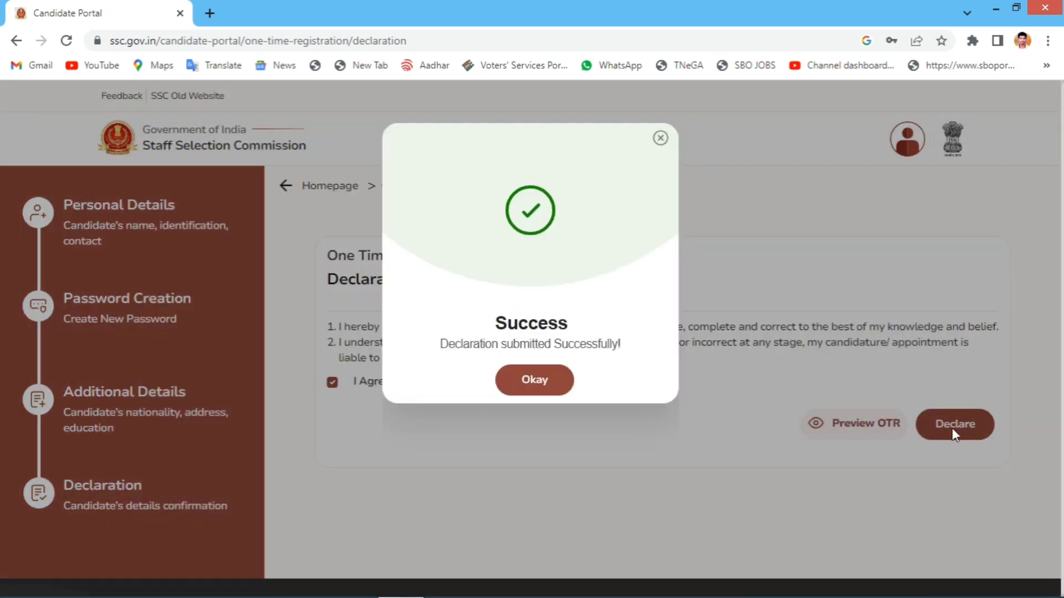
pyautogui.click(545, 391)
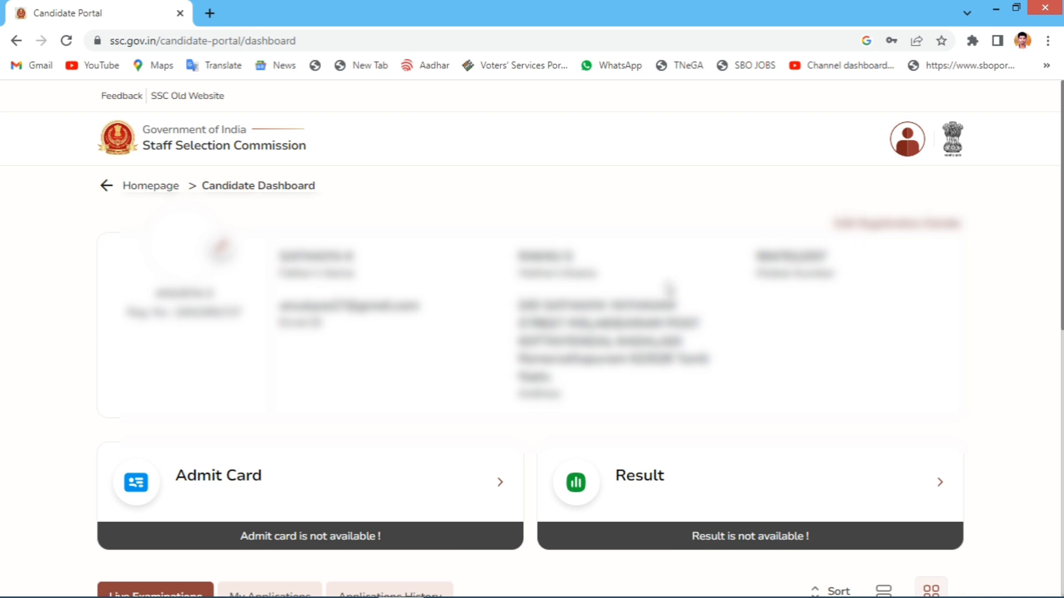
# - Scroll the dashboard to the Live Examinations cards for MTS and Havaldar 2024 and CGL 2024
pyautogui.scroll(-1, 200, 313)
pyautogui.scroll(-3, 202, 315)
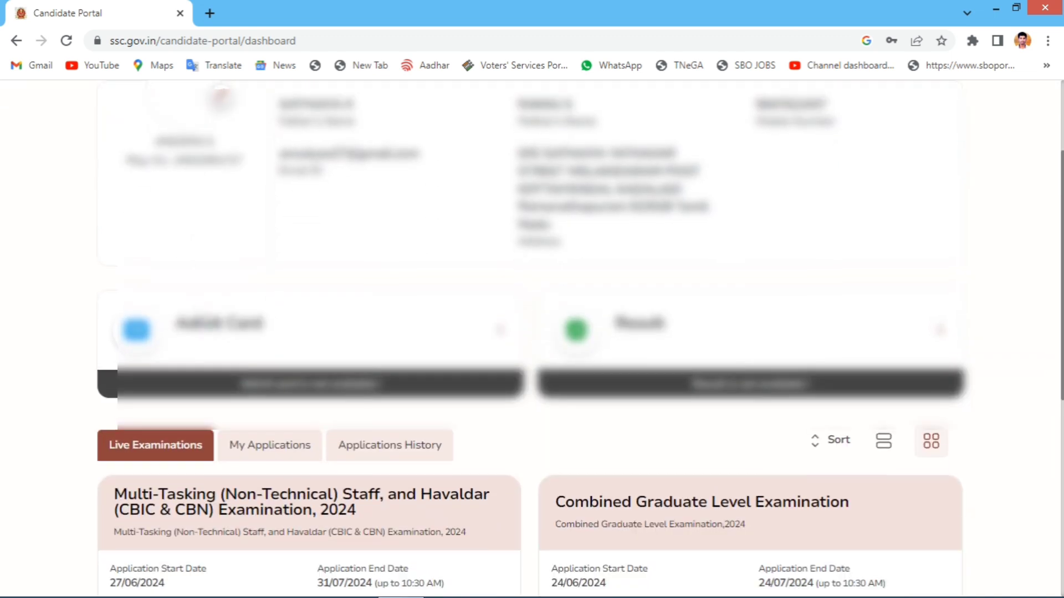
pyautogui.scroll(-1, 378, 332)
pyautogui.scroll(-2, 379, 332)
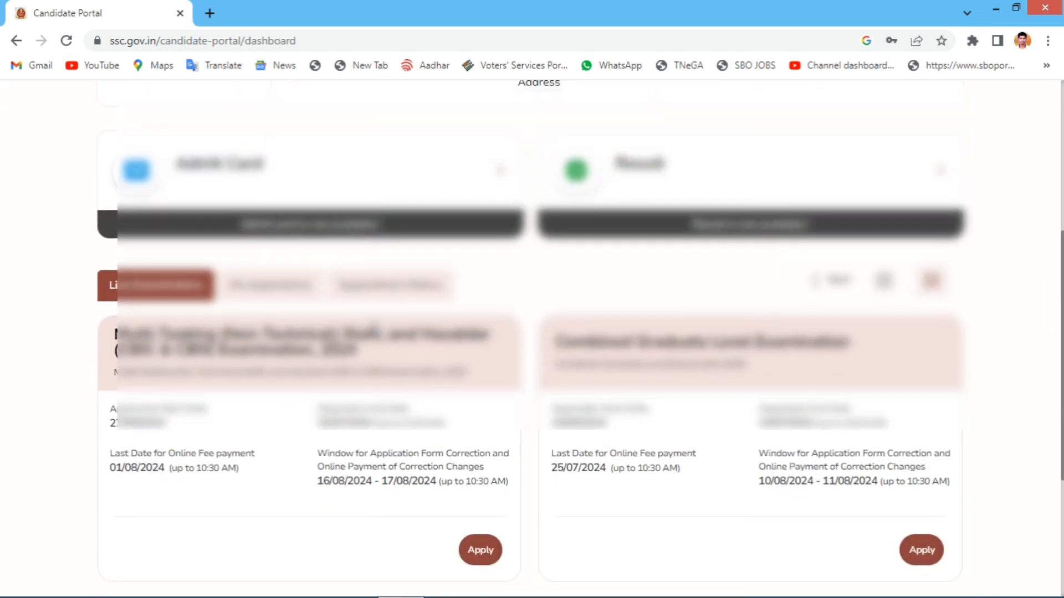
pyautogui.scroll(-1, 377, 328)
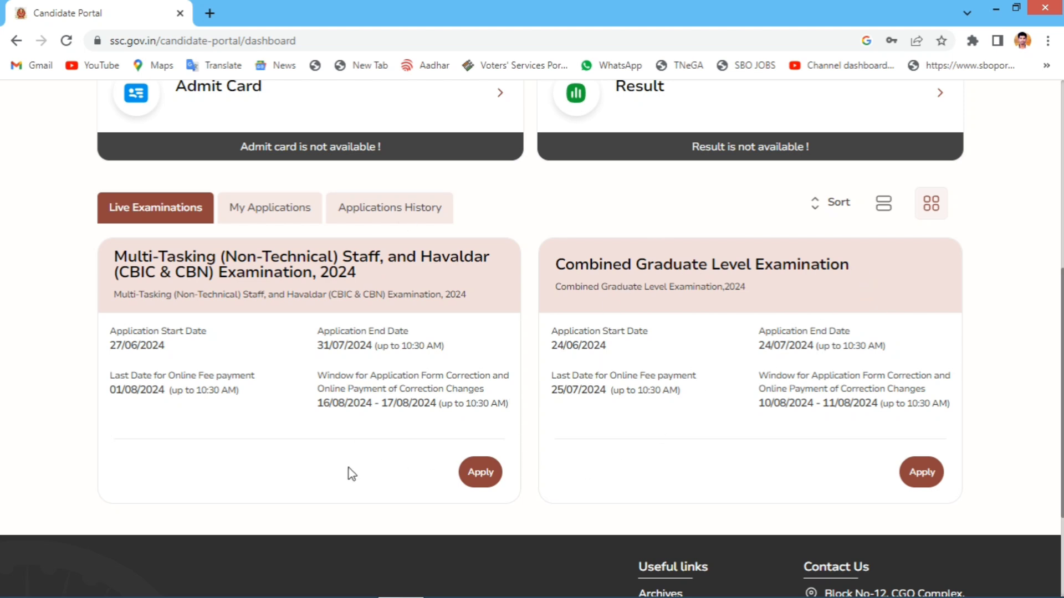
# - Apply for the MTS and Havaldar 2024 exam and open its form's Personal Details step
pyautogui.click(490, 488)
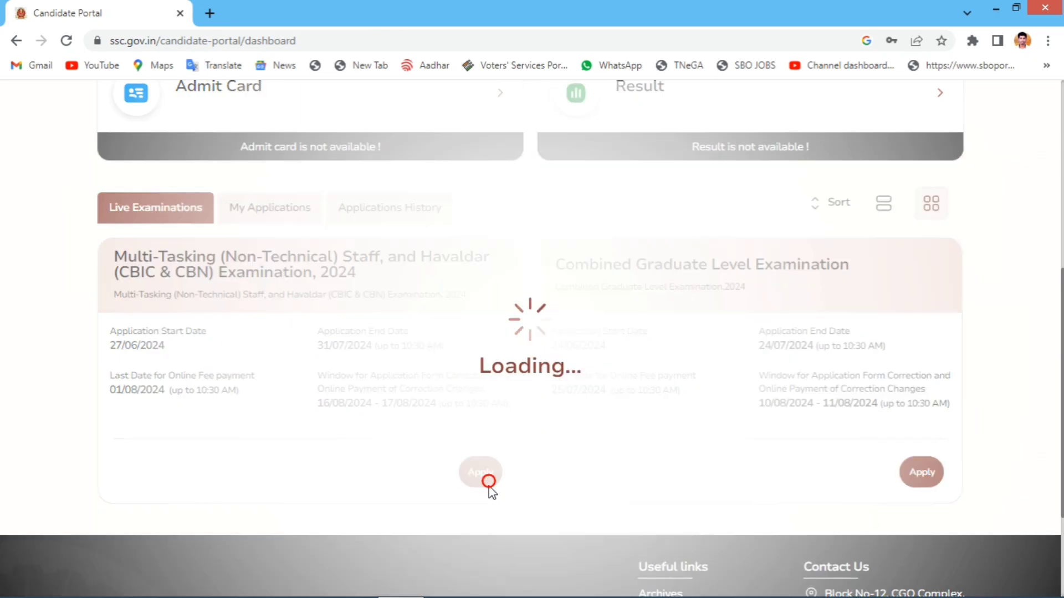
pyautogui.scroll(-7, 491, 492)
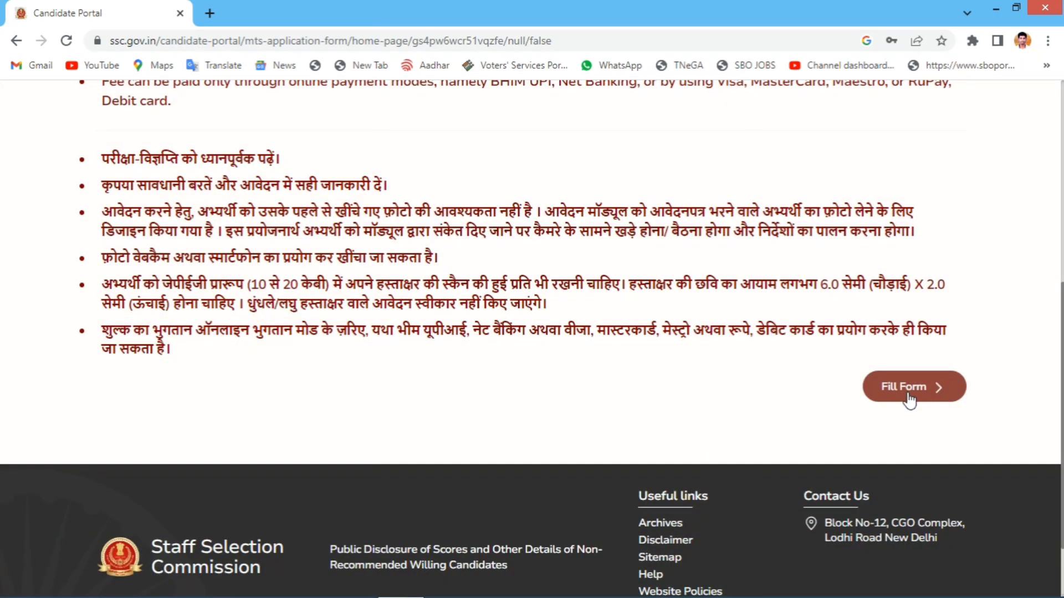
pyautogui.click(902, 387)
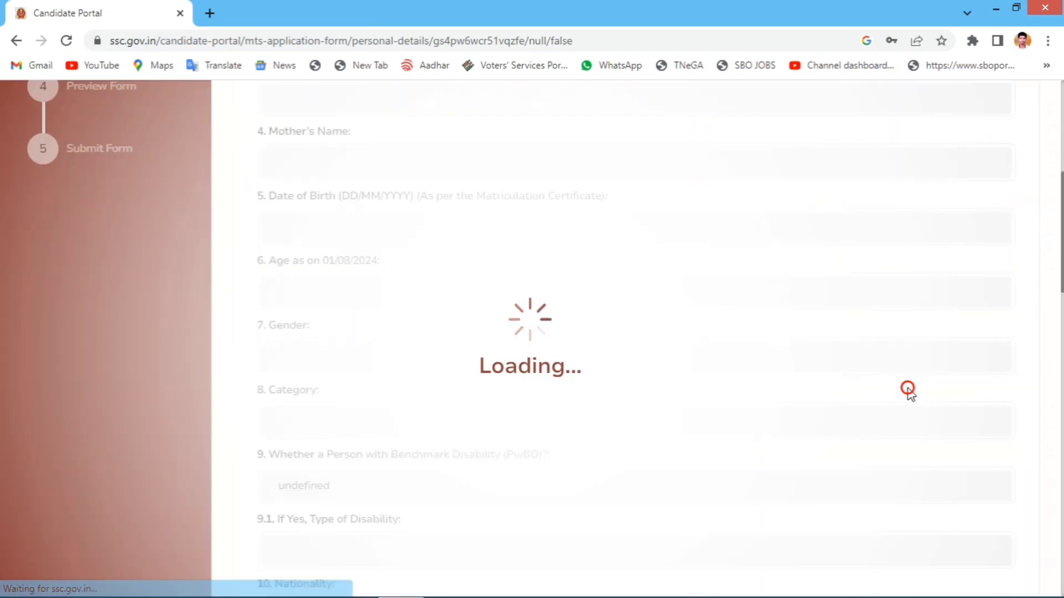
pyautogui.scroll(-20, 708, 387)
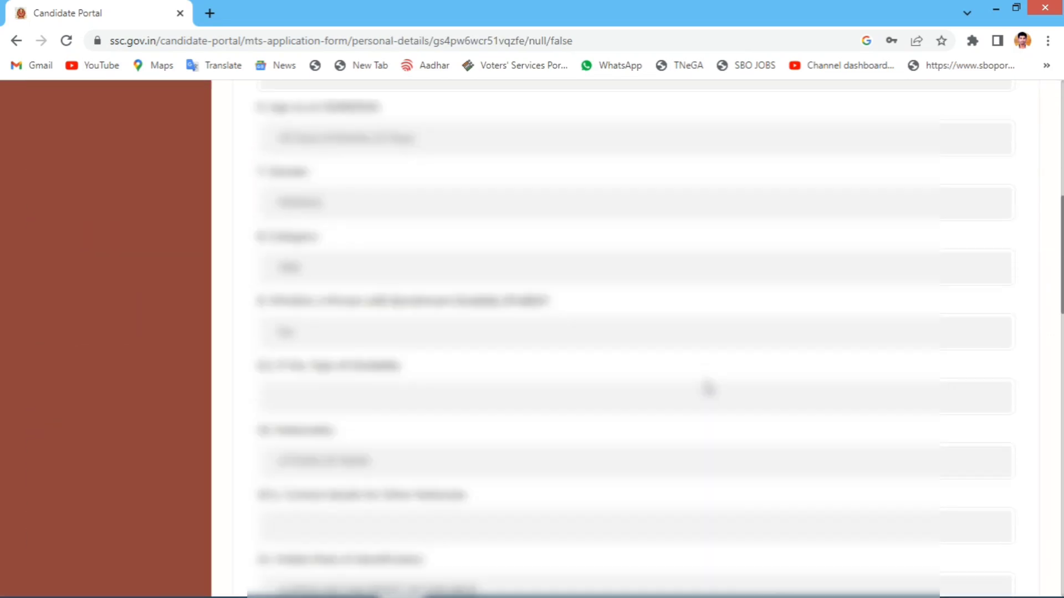
pyautogui.scroll(-10, 708, 388)
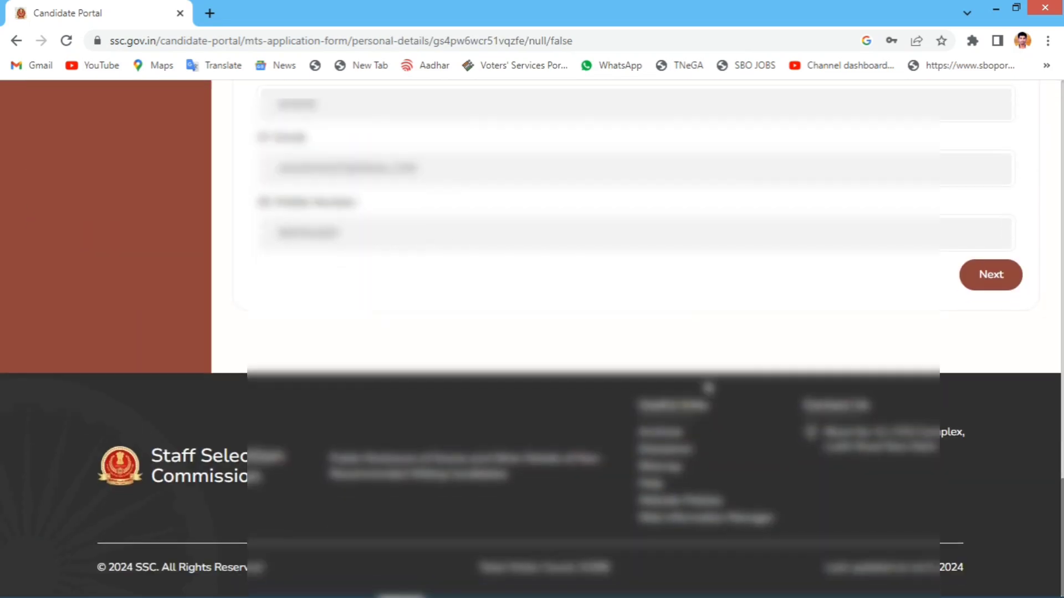